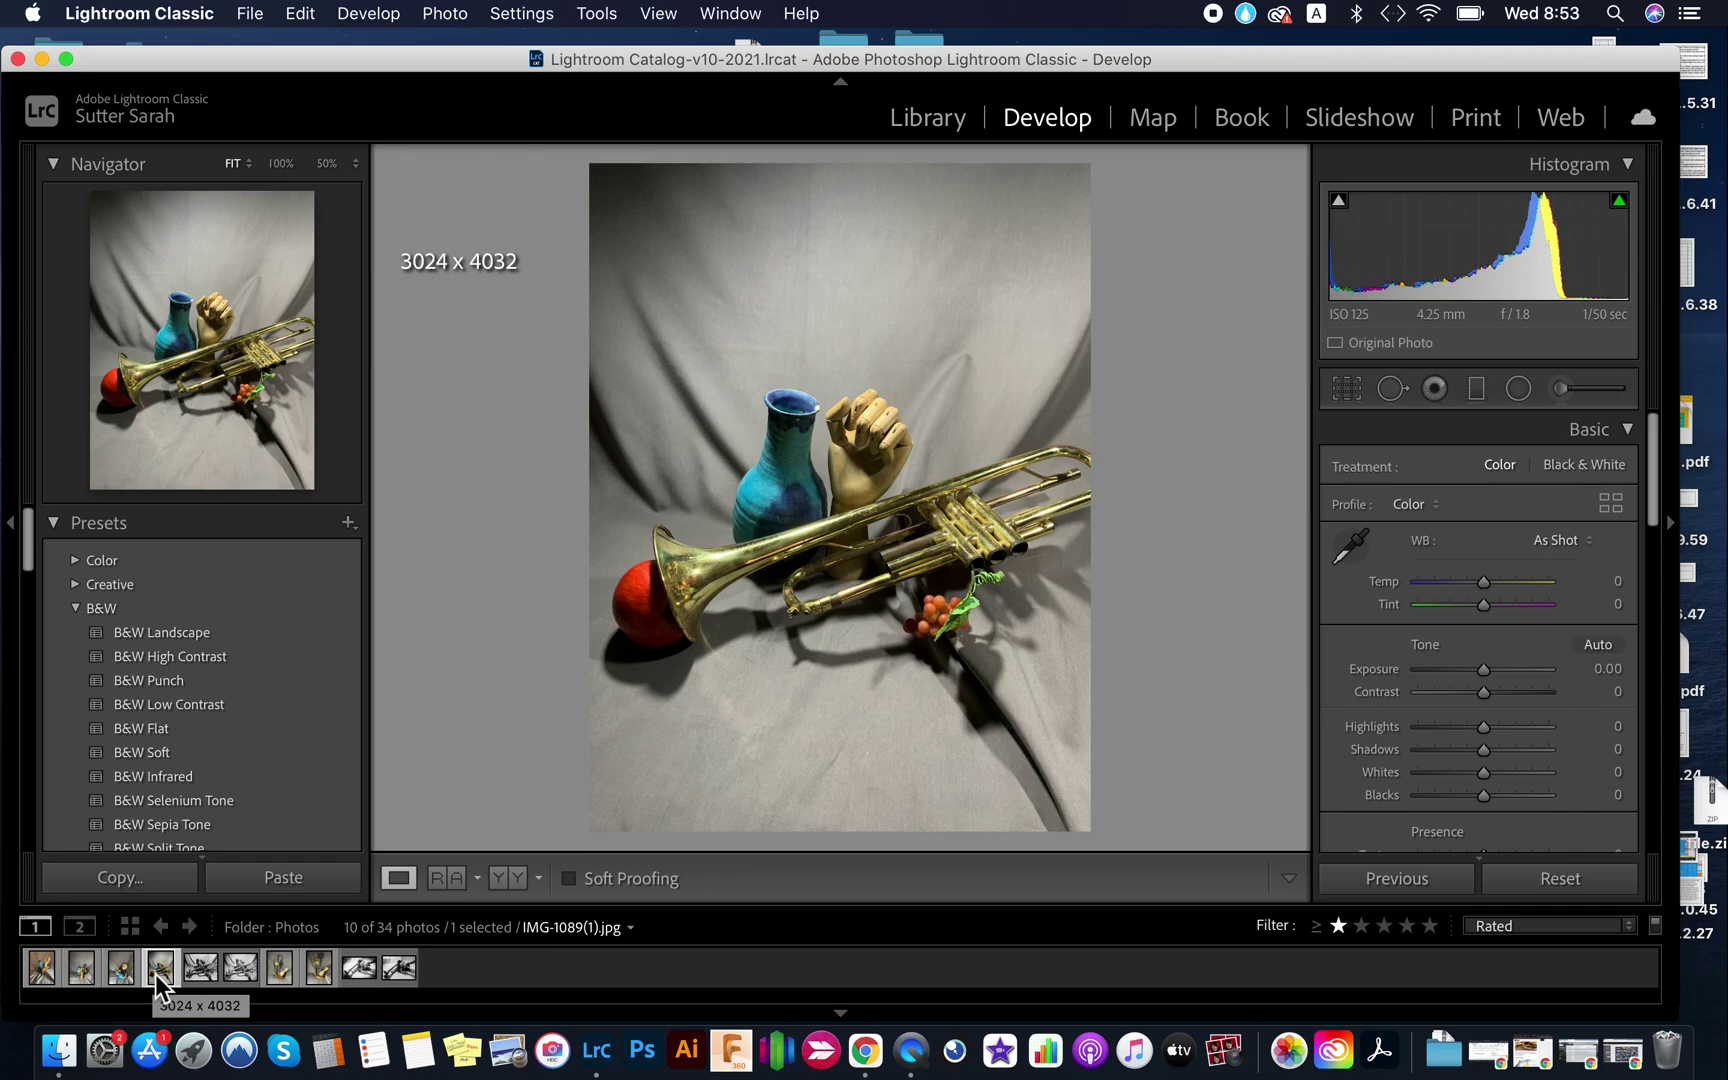
On the black-and-white copy of the still-life photo, set Shadows to +72, Contrast to -57 and Blacks to -2.
{"action": "key", "text": "Right"}
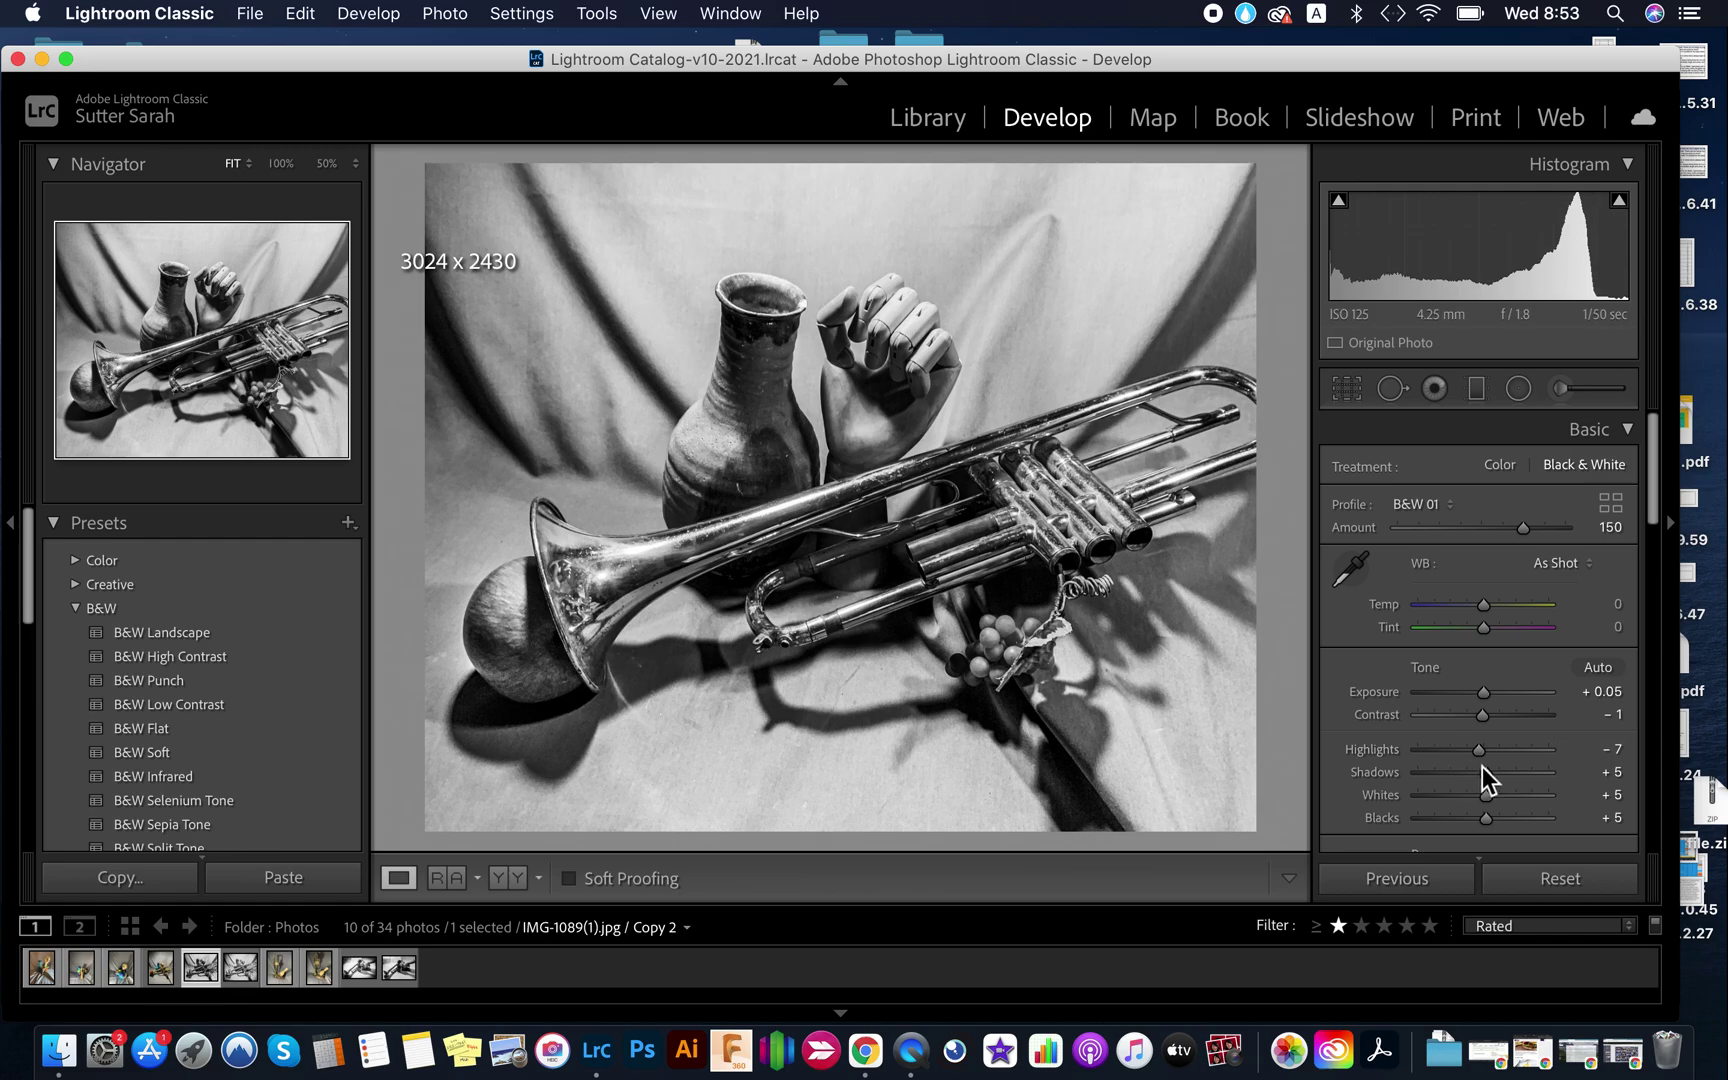
{"action": "left_click_drag", "start_coordinate": [1493, 776], "coordinate": [1535, 774]}
{"action": "mouse_move", "coordinate": [1480, 716]}
{"action": "left_mouse_down"}
{"action": "mouse_move", "coordinate": [1439, 717]}
{"action": "mouse_move", "coordinate": [1486, 693]}
{"action": "left_mouse_up"}
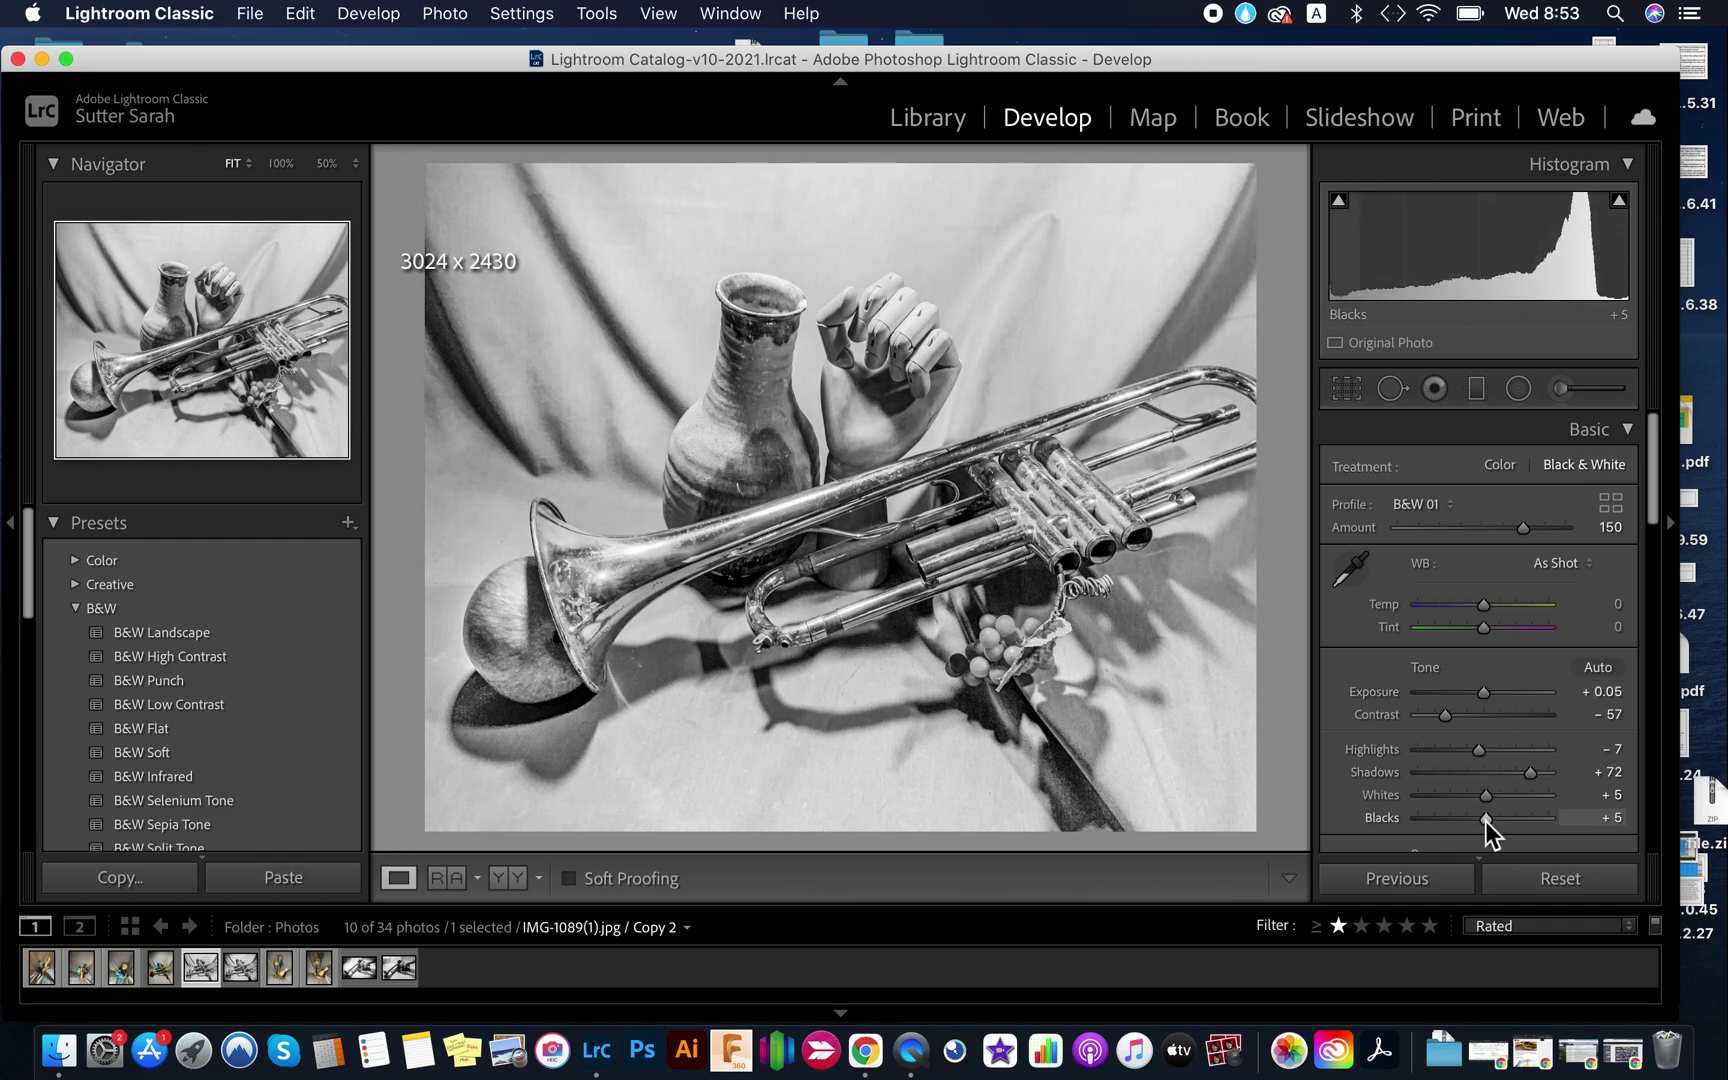
{"action": "mouse_move", "coordinate": [1485, 821]}
{"action": "left_mouse_down"}
{"action": "mouse_move", "coordinate": [1444, 824]}
{"action": "mouse_move", "coordinate": [1481, 819]}
{"action": "left_mouse_up"}
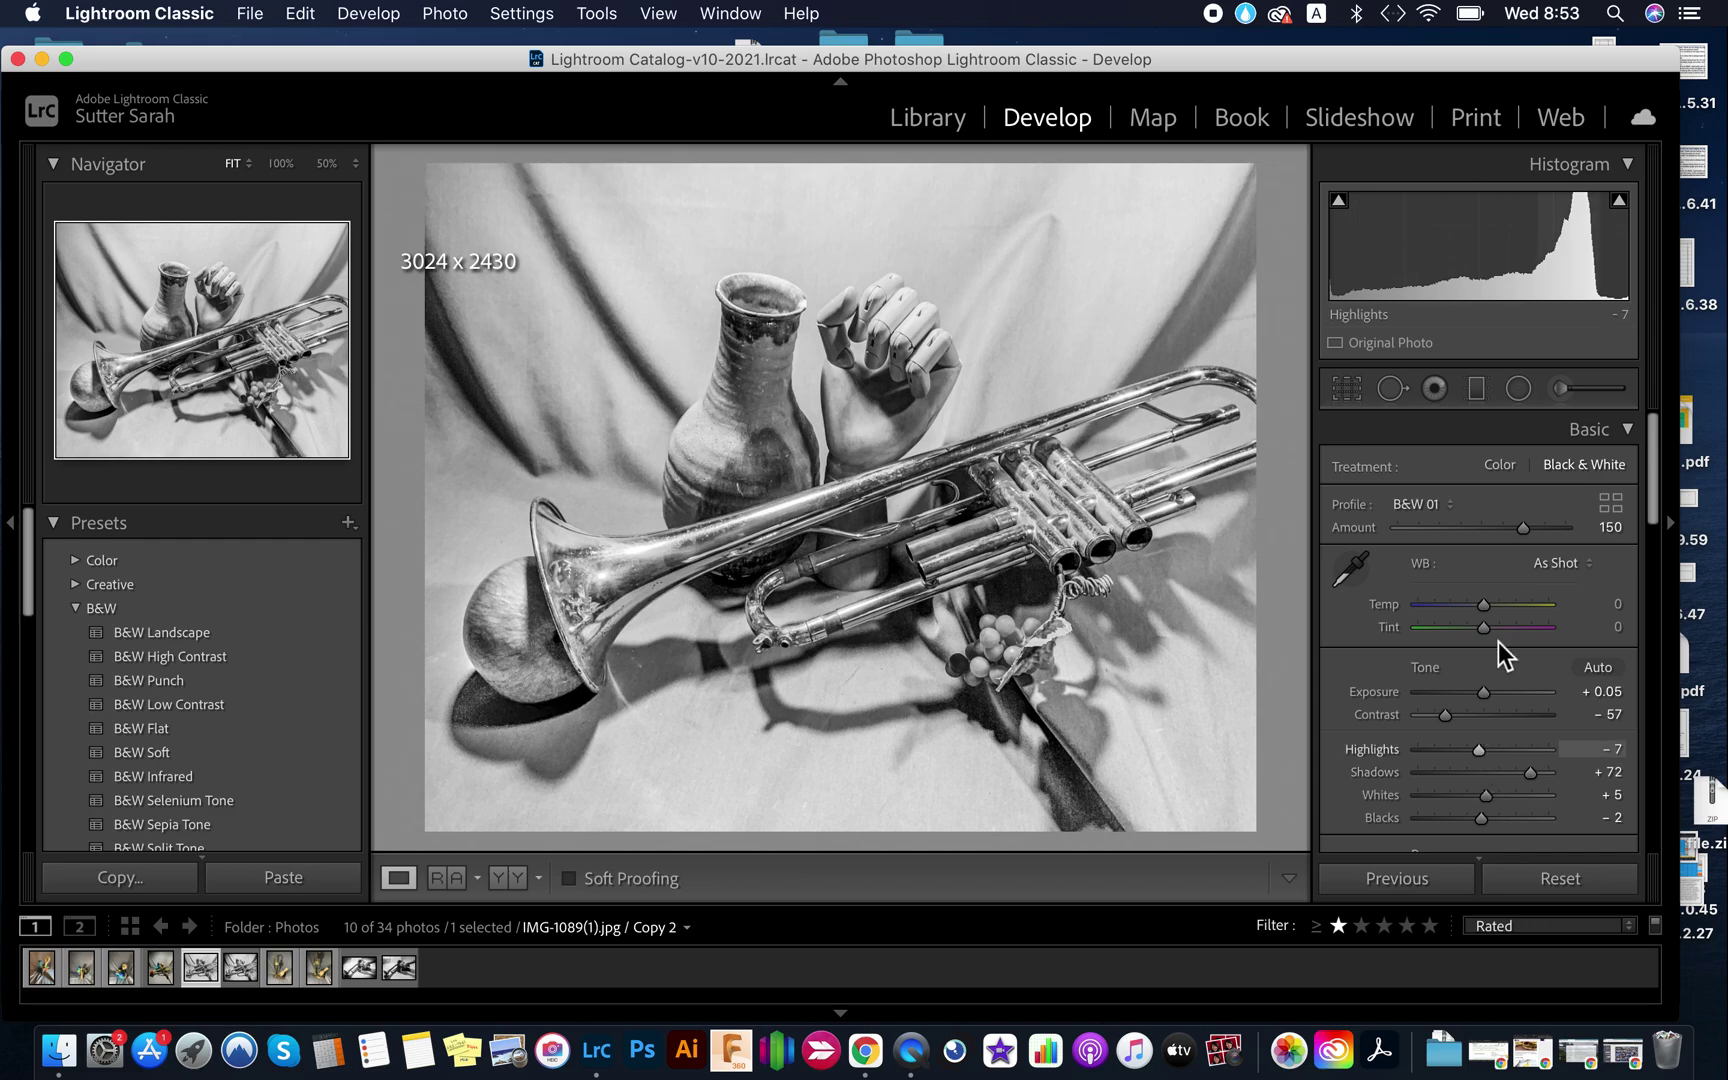
Draw a circular radial filter around the wooden hand and centre it on the fingers and palm.
{"action": "left_click", "coordinate": [1519, 389]}
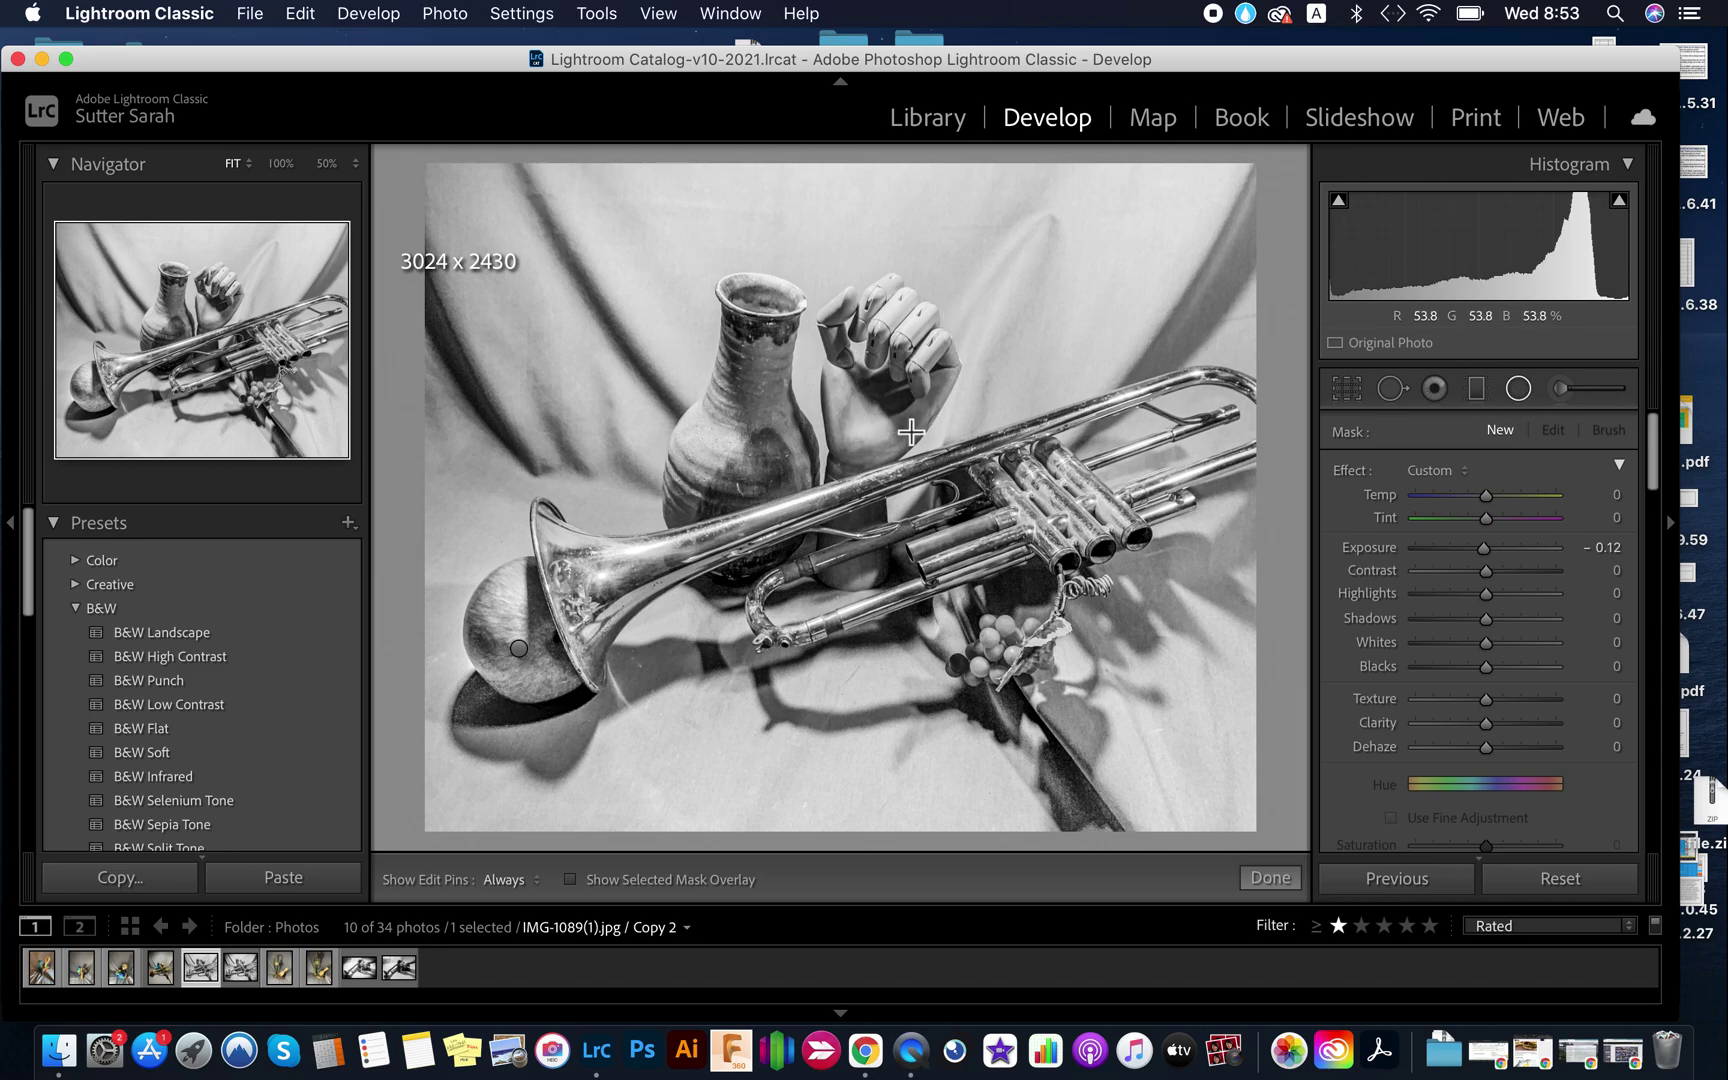
{"action": "key", "text": "z"}
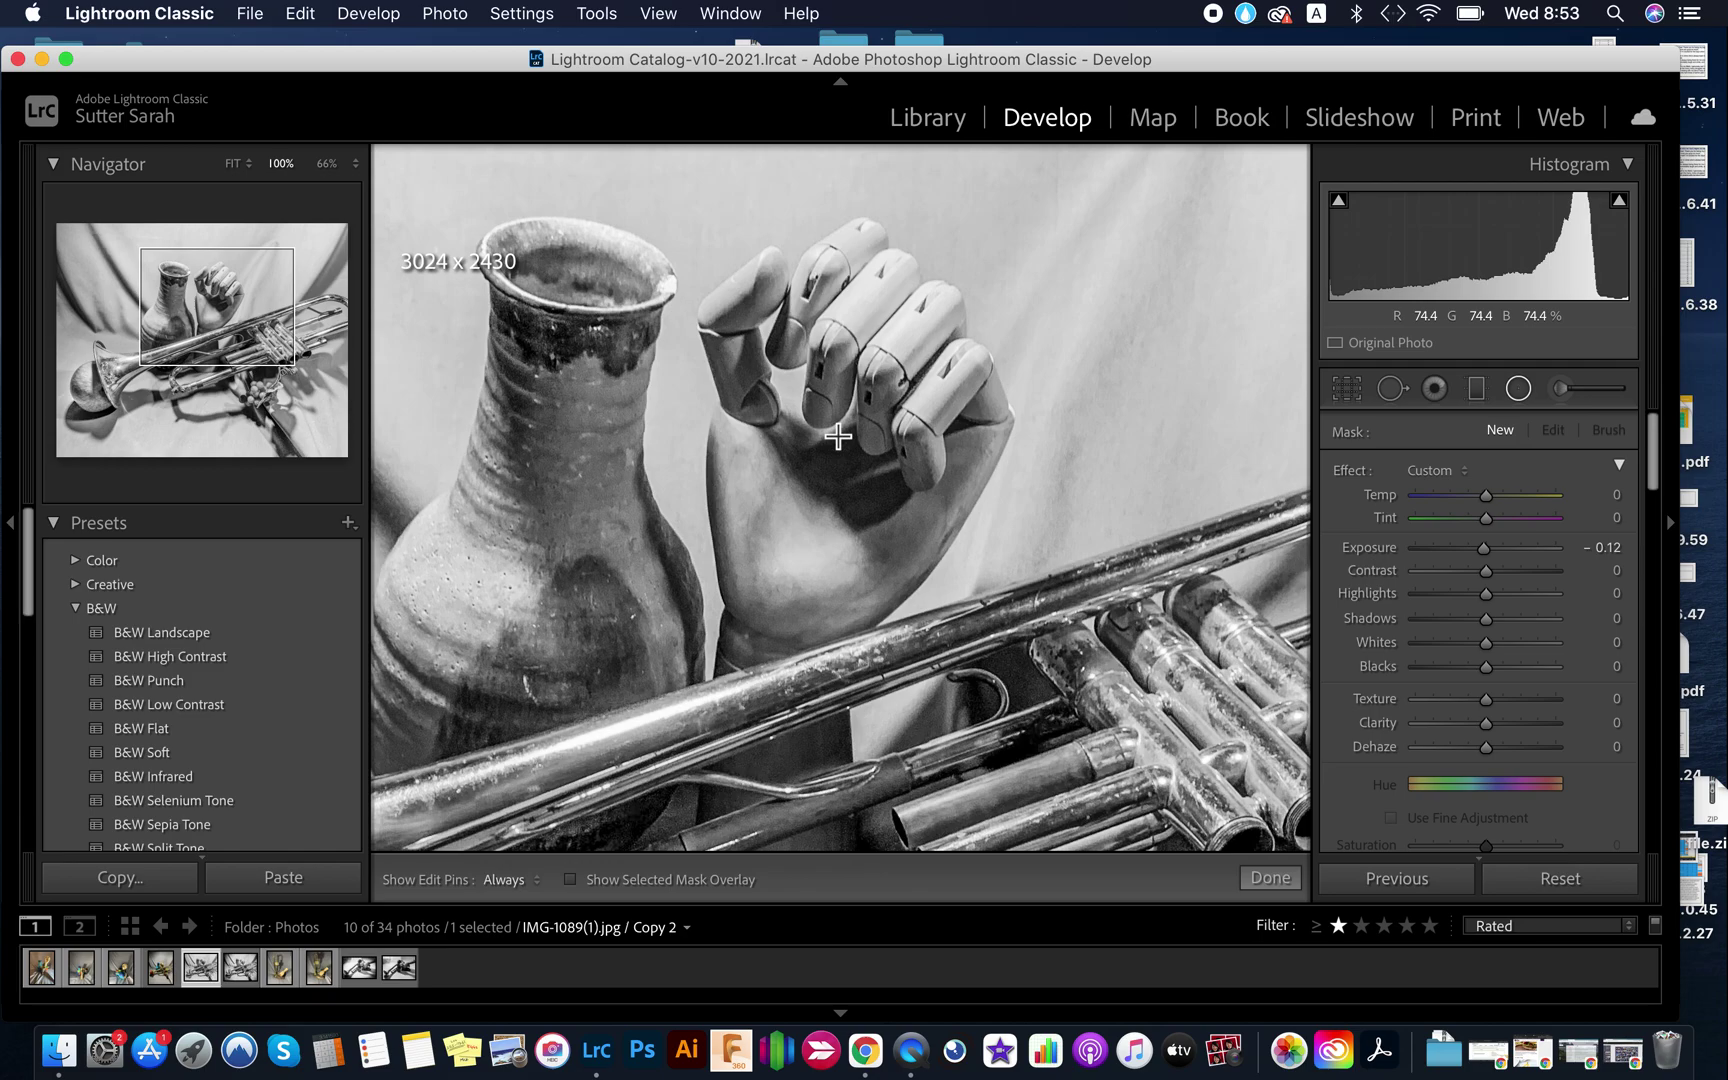
{"action": "left_click_drag", "start_coordinate": [810, 407], "coordinate": [992, 594]}
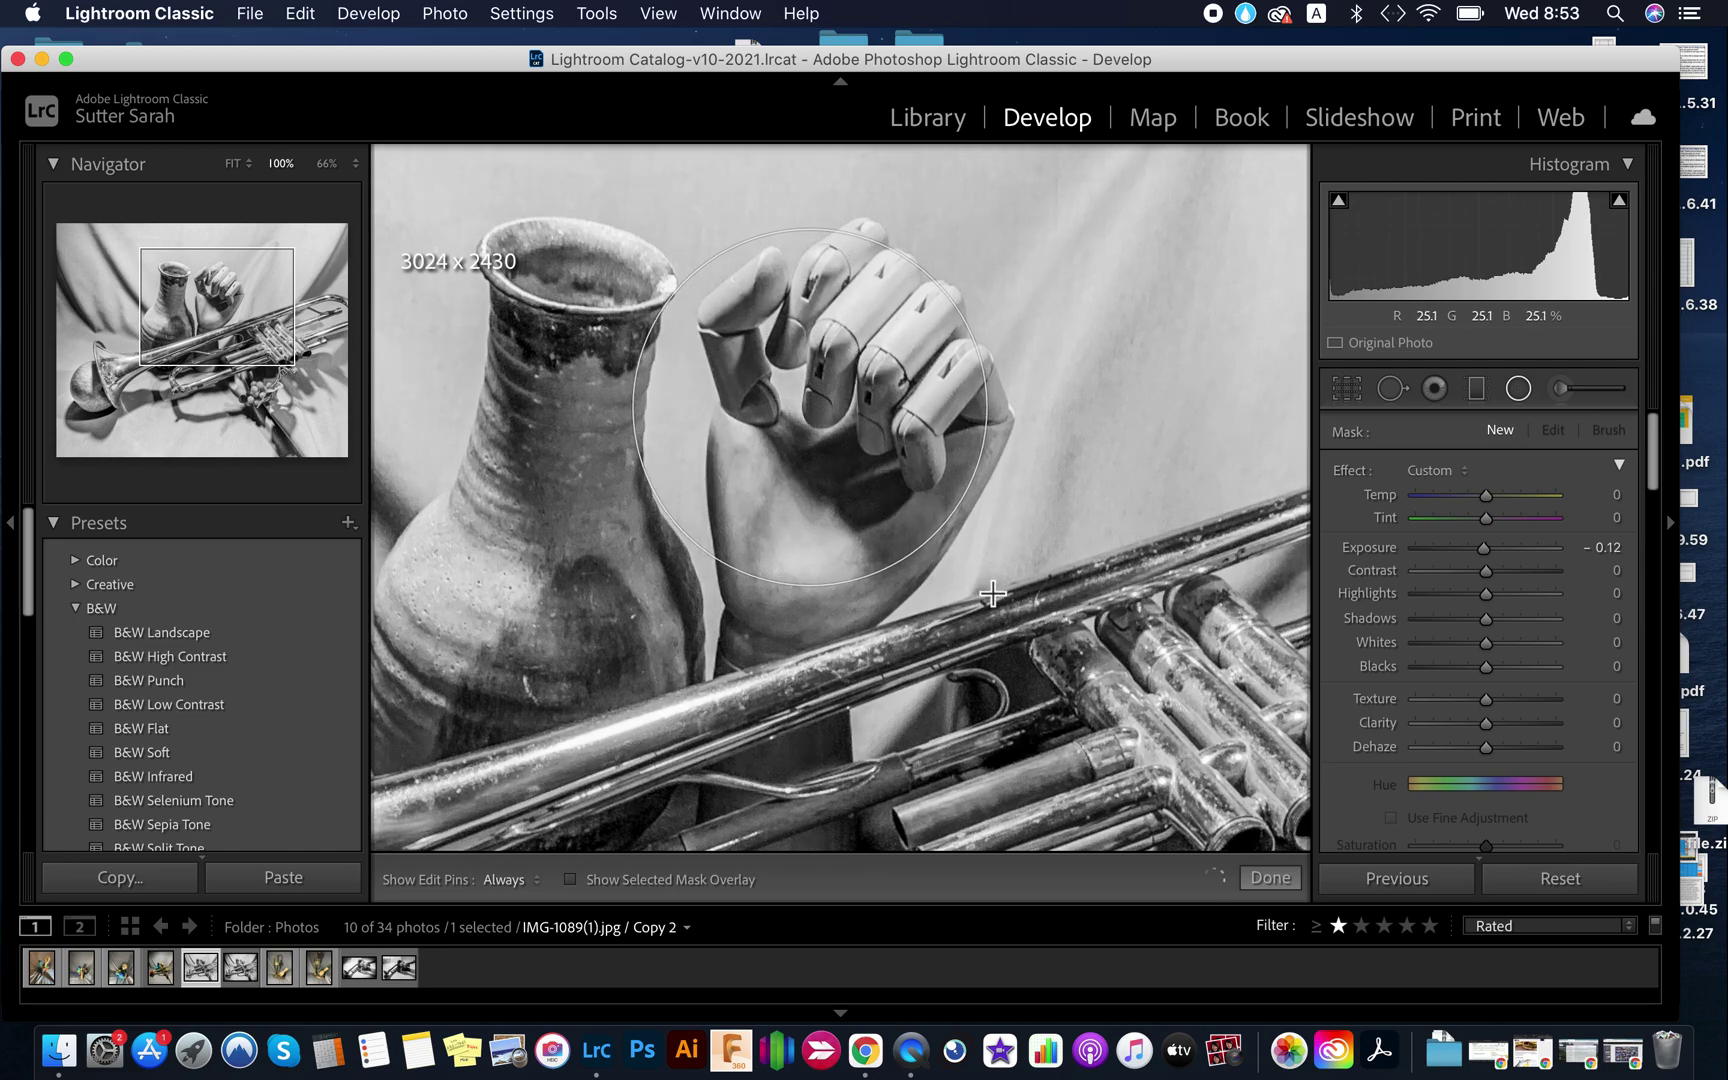
{"action": "left_click_drag", "start_coordinate": [816, 407], "coordinate": [856, 432]}
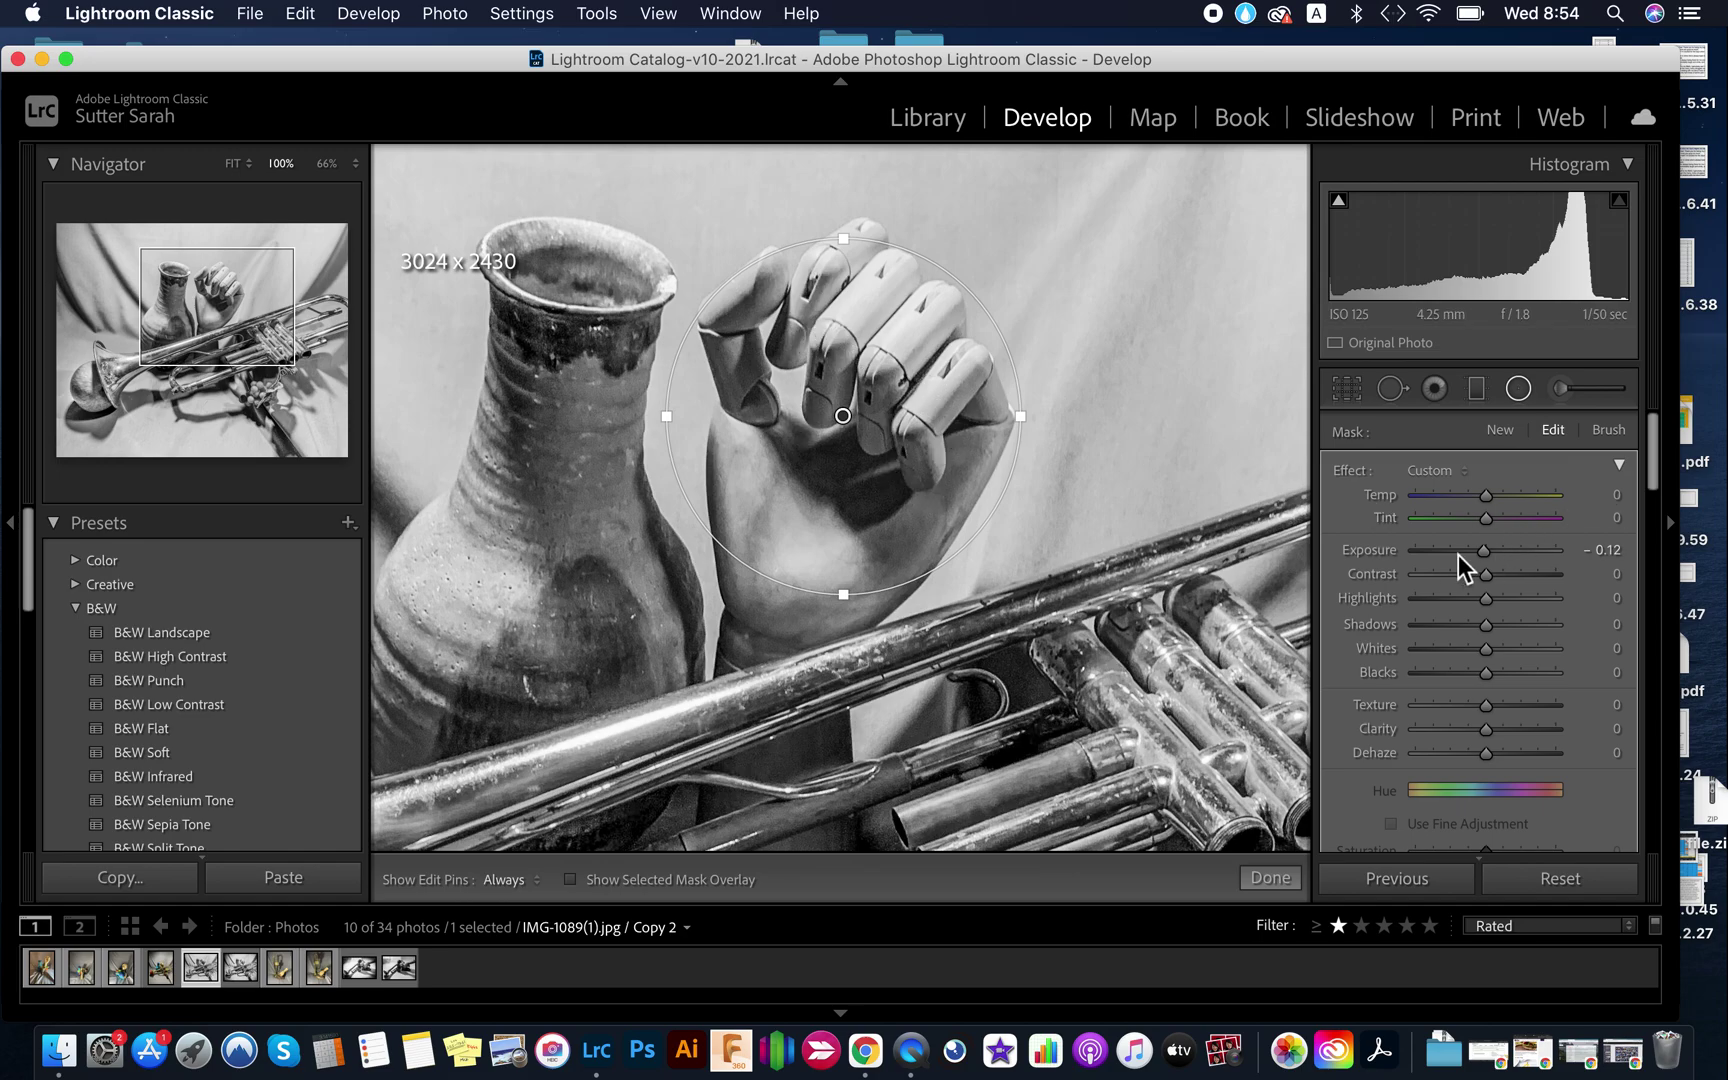
Try out the exposure on the hand's radial filter and turn on Invert for it.
{"action": "left_click", "coordinate": [1426, 554]}
{"action": "left_click_drag", "start_coordinate": [1426, 554], "coordinate": [1486, 554]}
{"action": "scroll", "coordinate": [1486, 554], "scroll_direction": "down", "scroll_amount": 10}
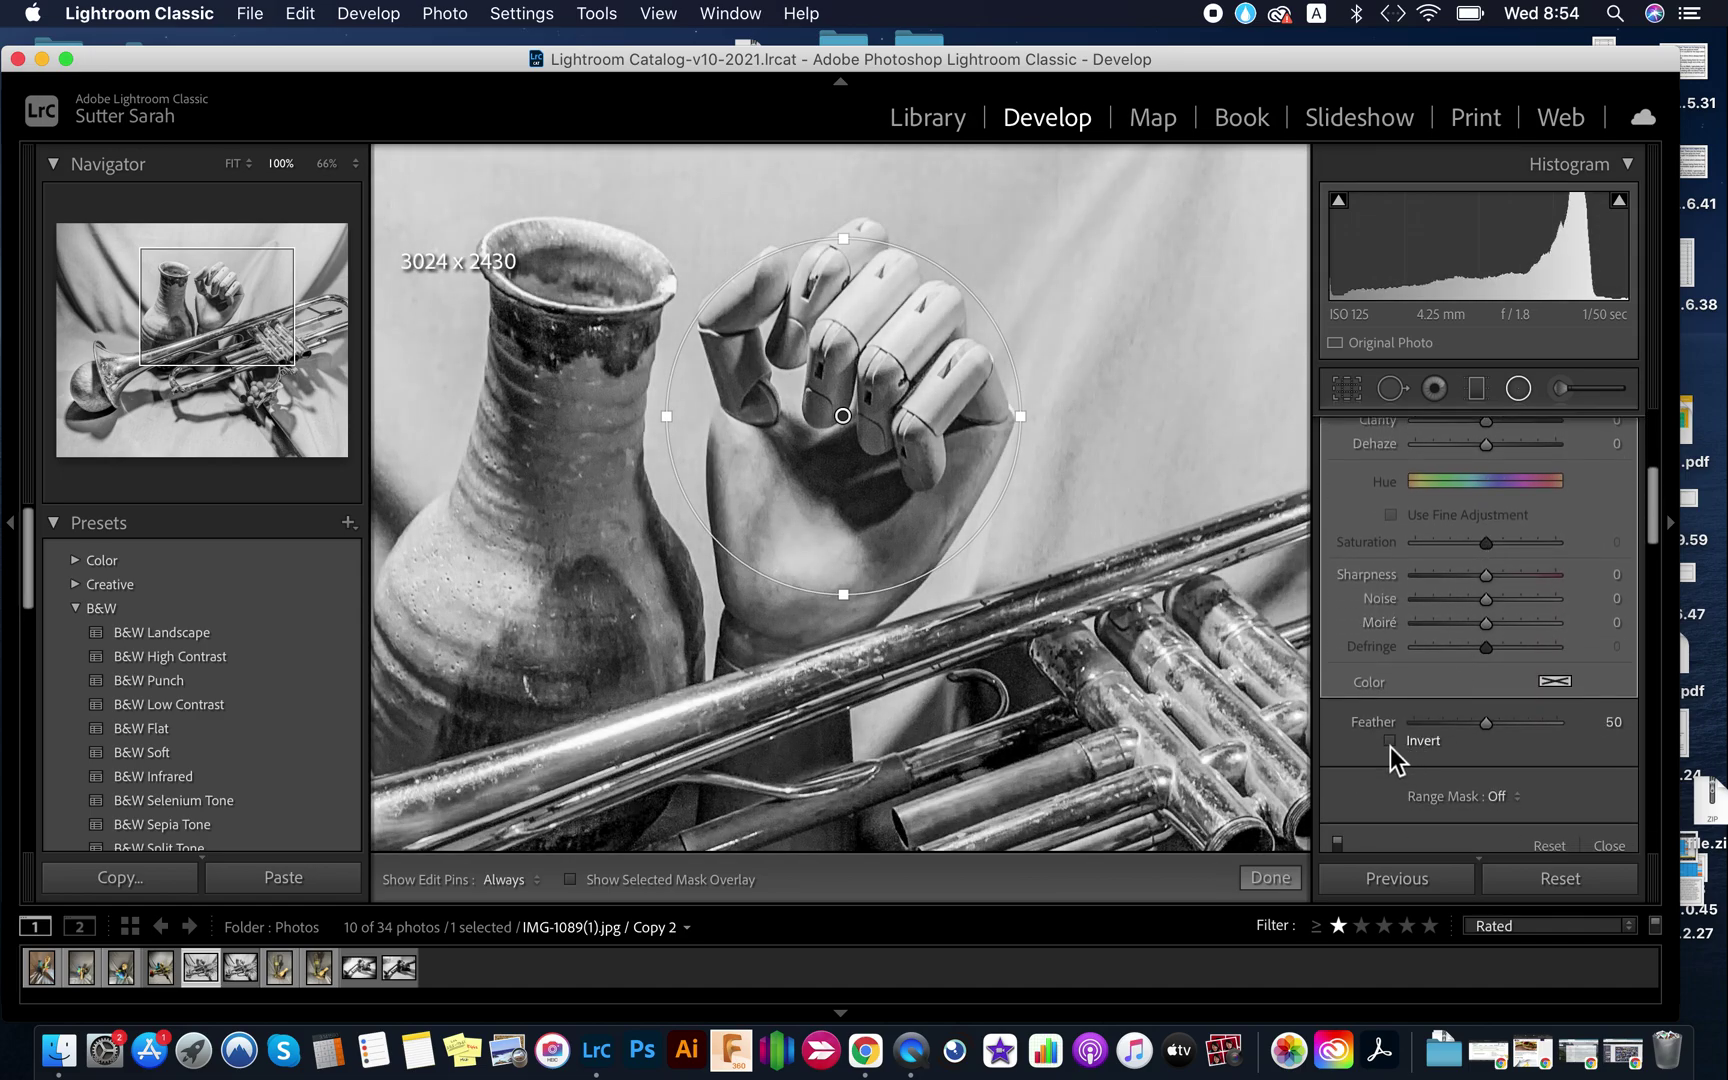
{"action": "scroll", "coordinate": [1459, 634], "scroll_direction": "up", "scroll_amount": 4}
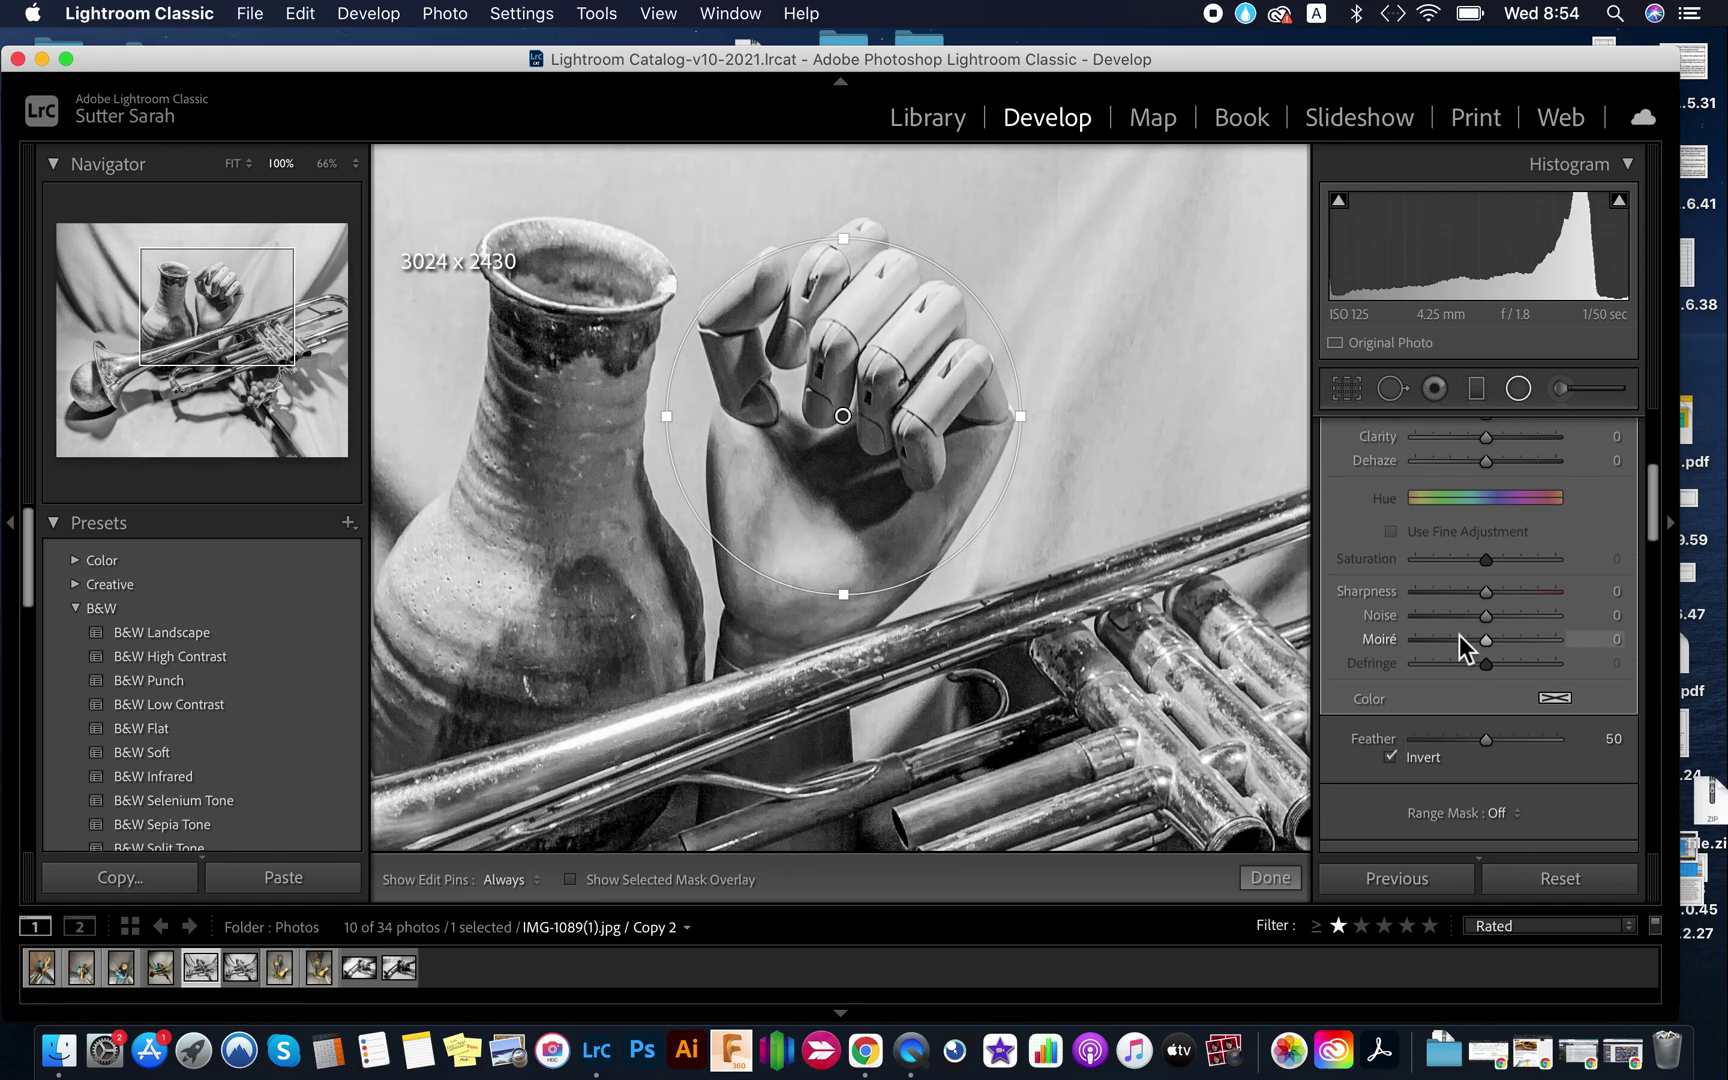
{"action": "scroll", "coordinate": [1459, 634], "scroll_direction": "up", "scroll_amount": 3}
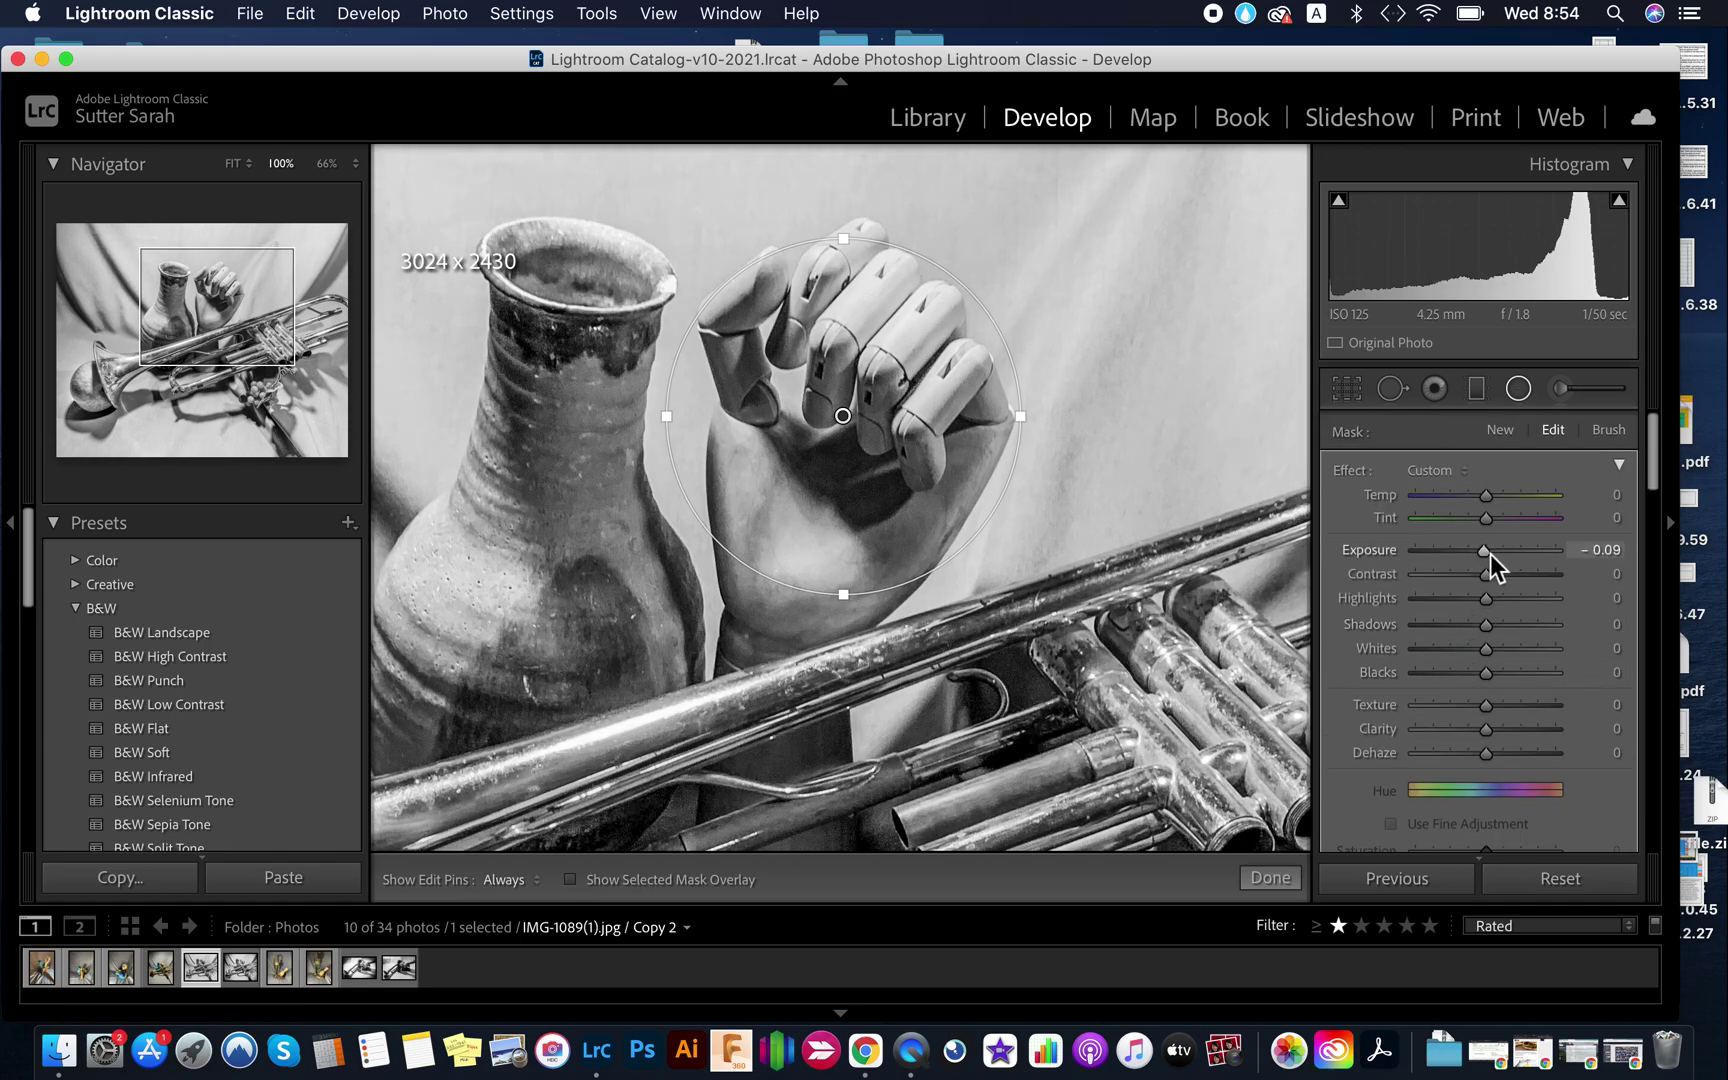
Set the hand filter's Exposure to 0.64, Highlights to -63 and Shadows to 52.
{"action": "left_click_drag", "start_coordinate": [1486, 552], "coordinate": [1498, 551]}
{"action": "left_click_drag", "start_coordinate": [1511, 621], "coordinate": [1511, 624]}
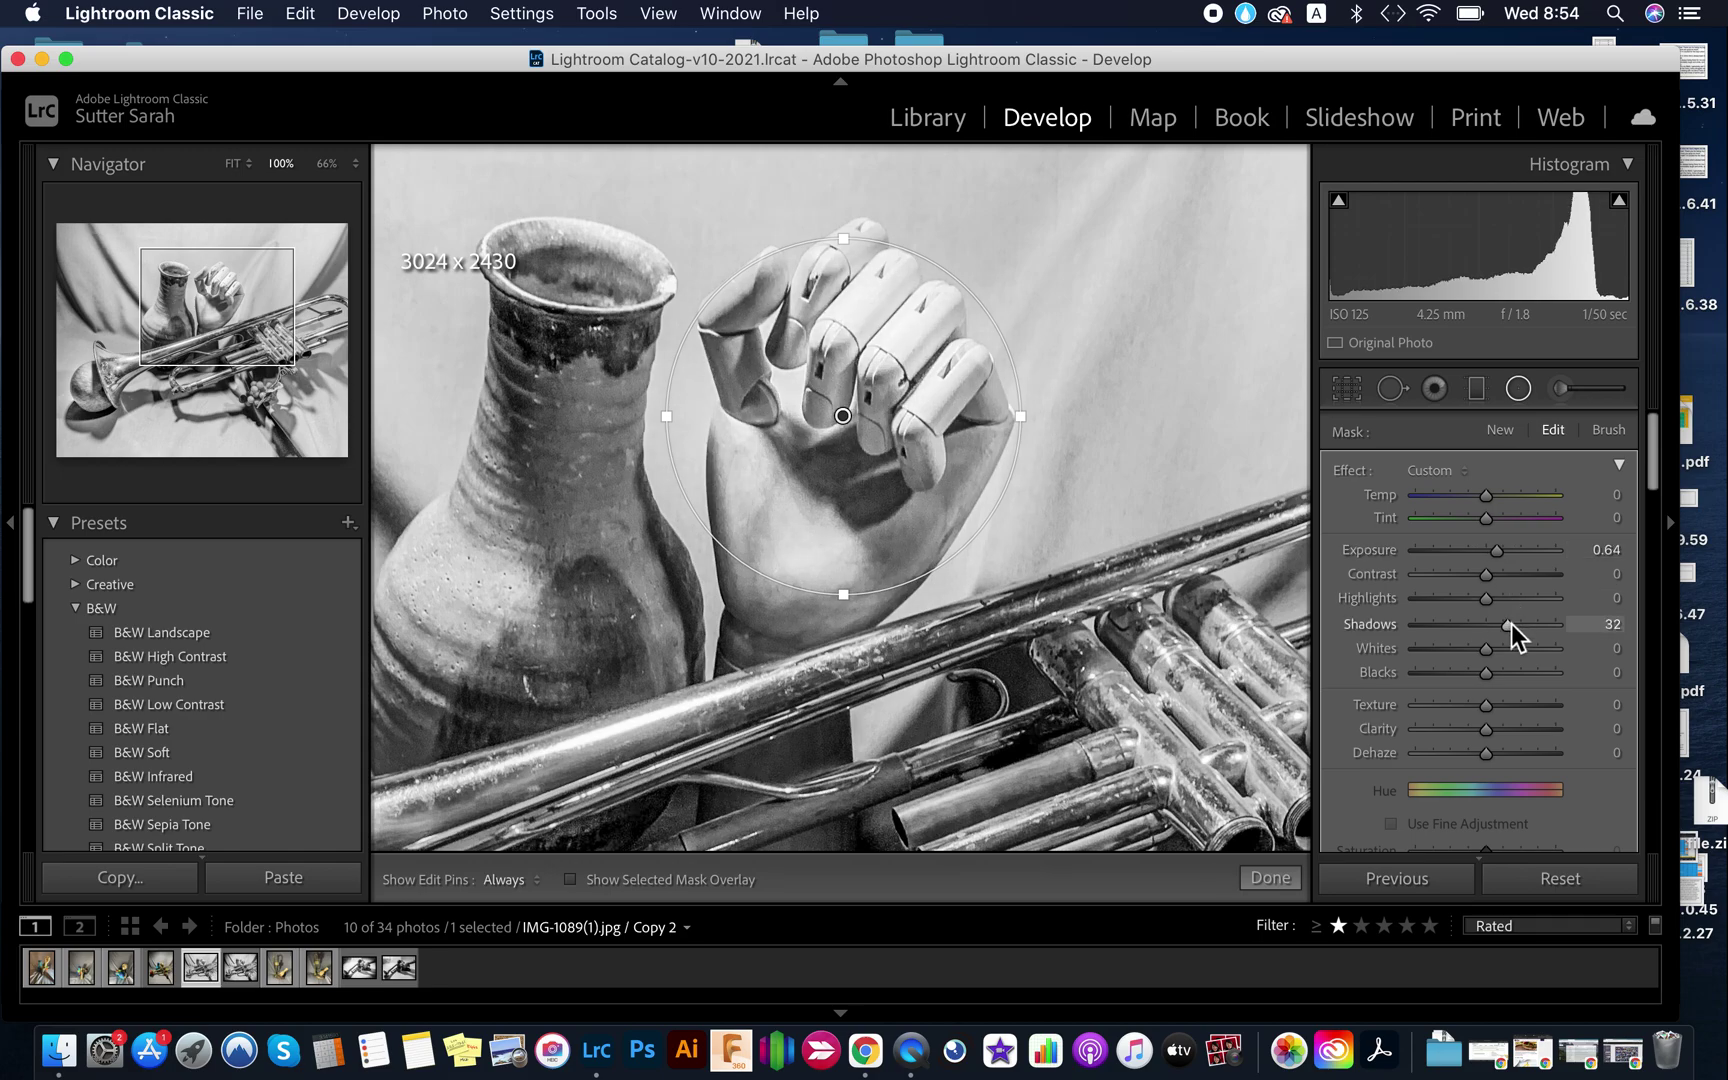
{"action": "left_click_drag", "start_coordinate": [1451, 597], "coordinate": [1444, 597]}
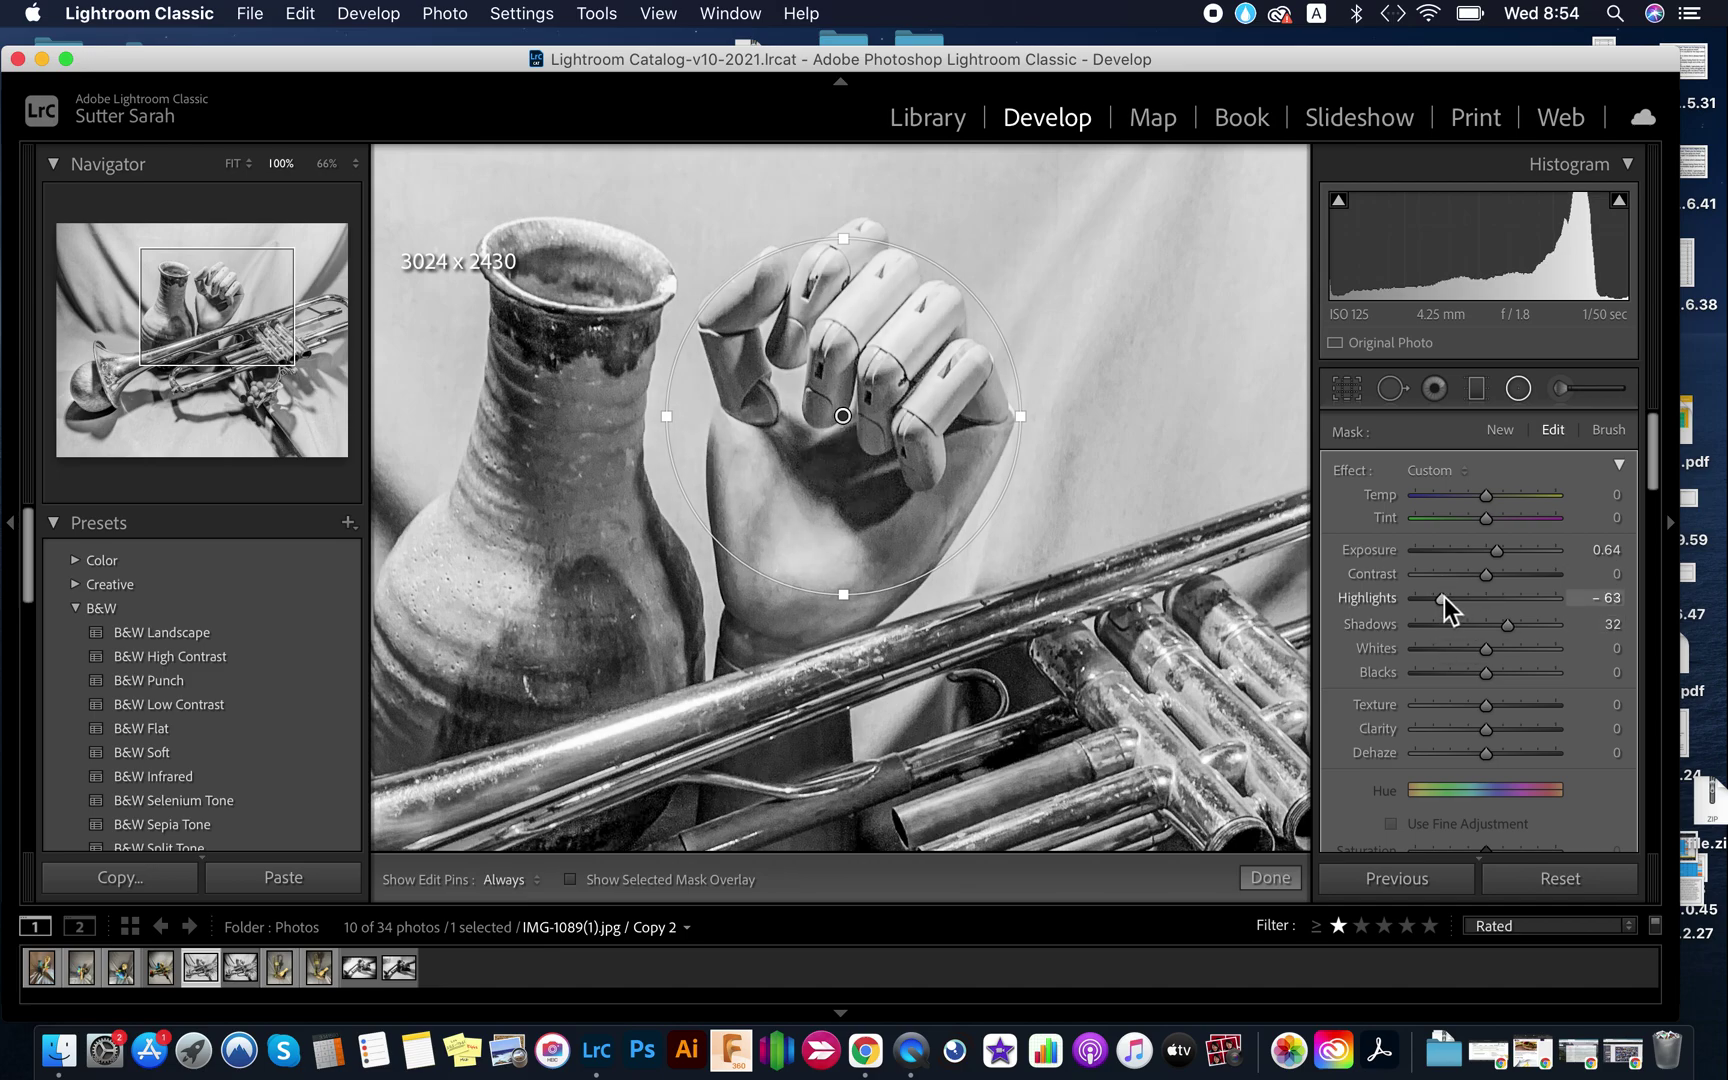
{"action": "left_click_drag", "start_coordinate": [1513, 625], "coordinate": [1528, 625]}
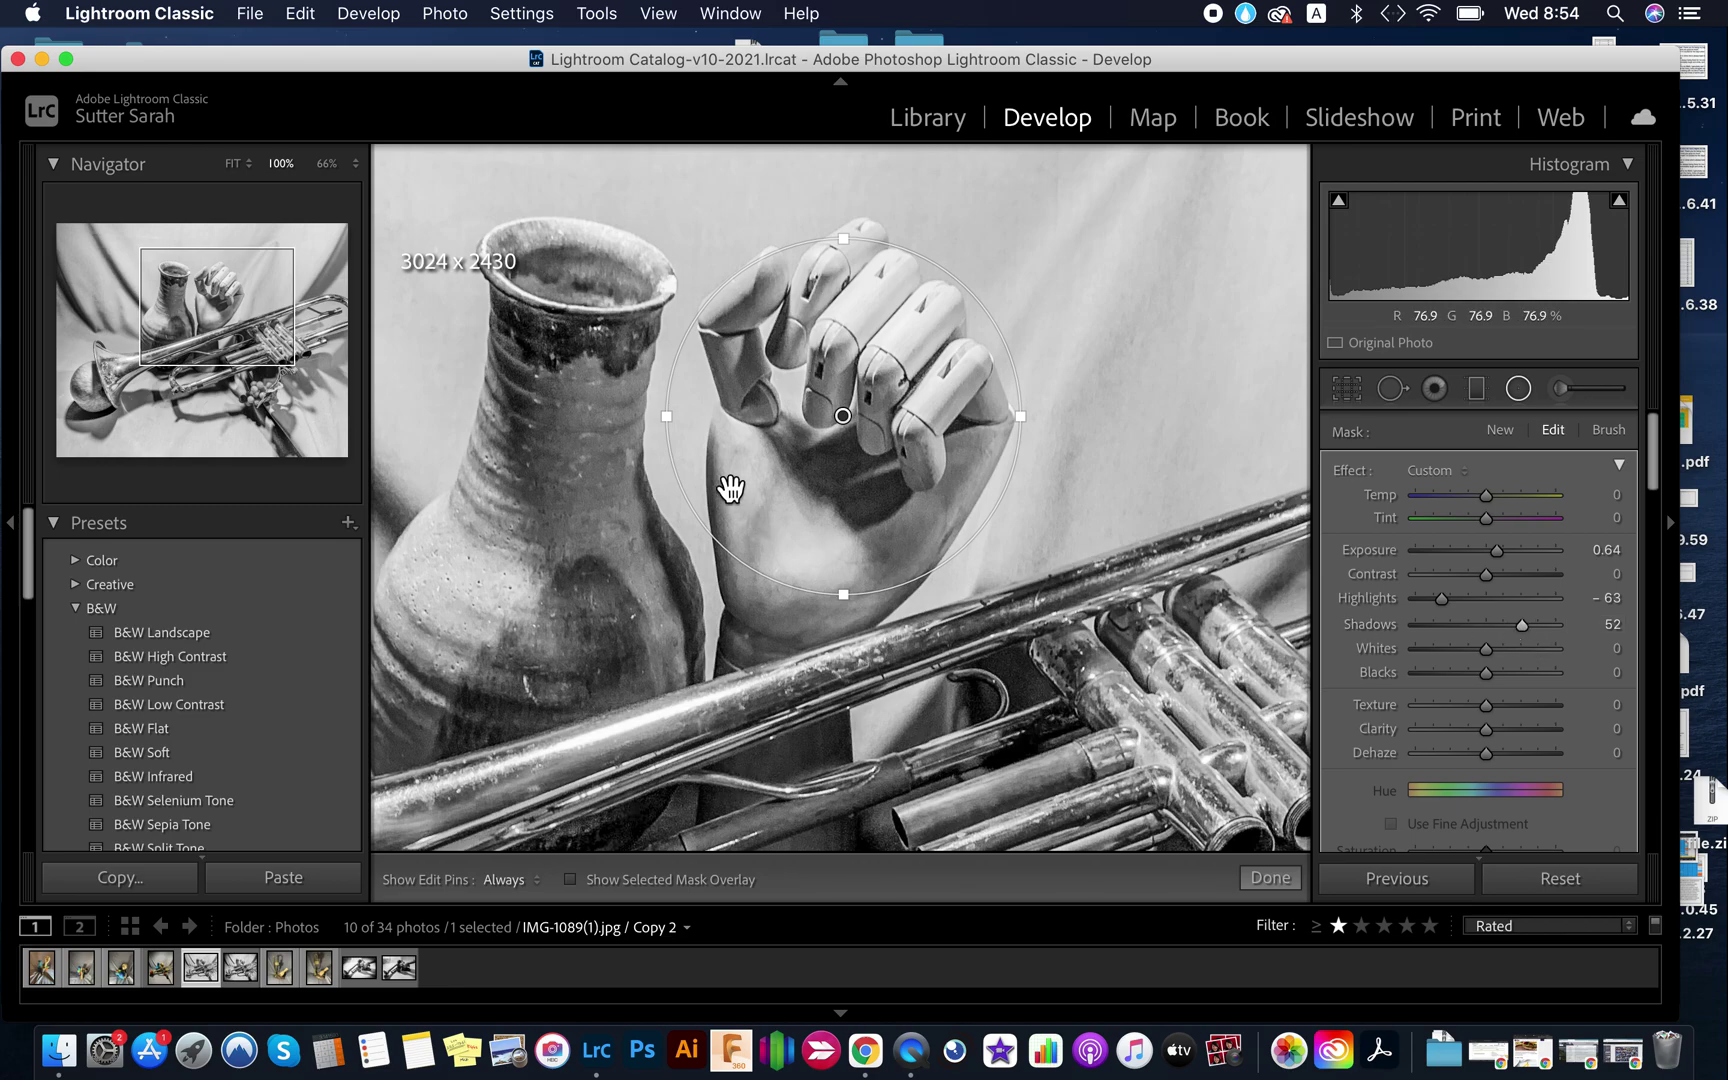
Rotate and reshape the radial filter to fit the tilted hand, and set its Feather to 46.
{"action": "left_click_drag", "start_coordinate": [677, 430], "coordinate": [745, 388]}
{"action": "left_click_drag", "start_coordinate": [971, 391], "coordinate": [984, 313]}
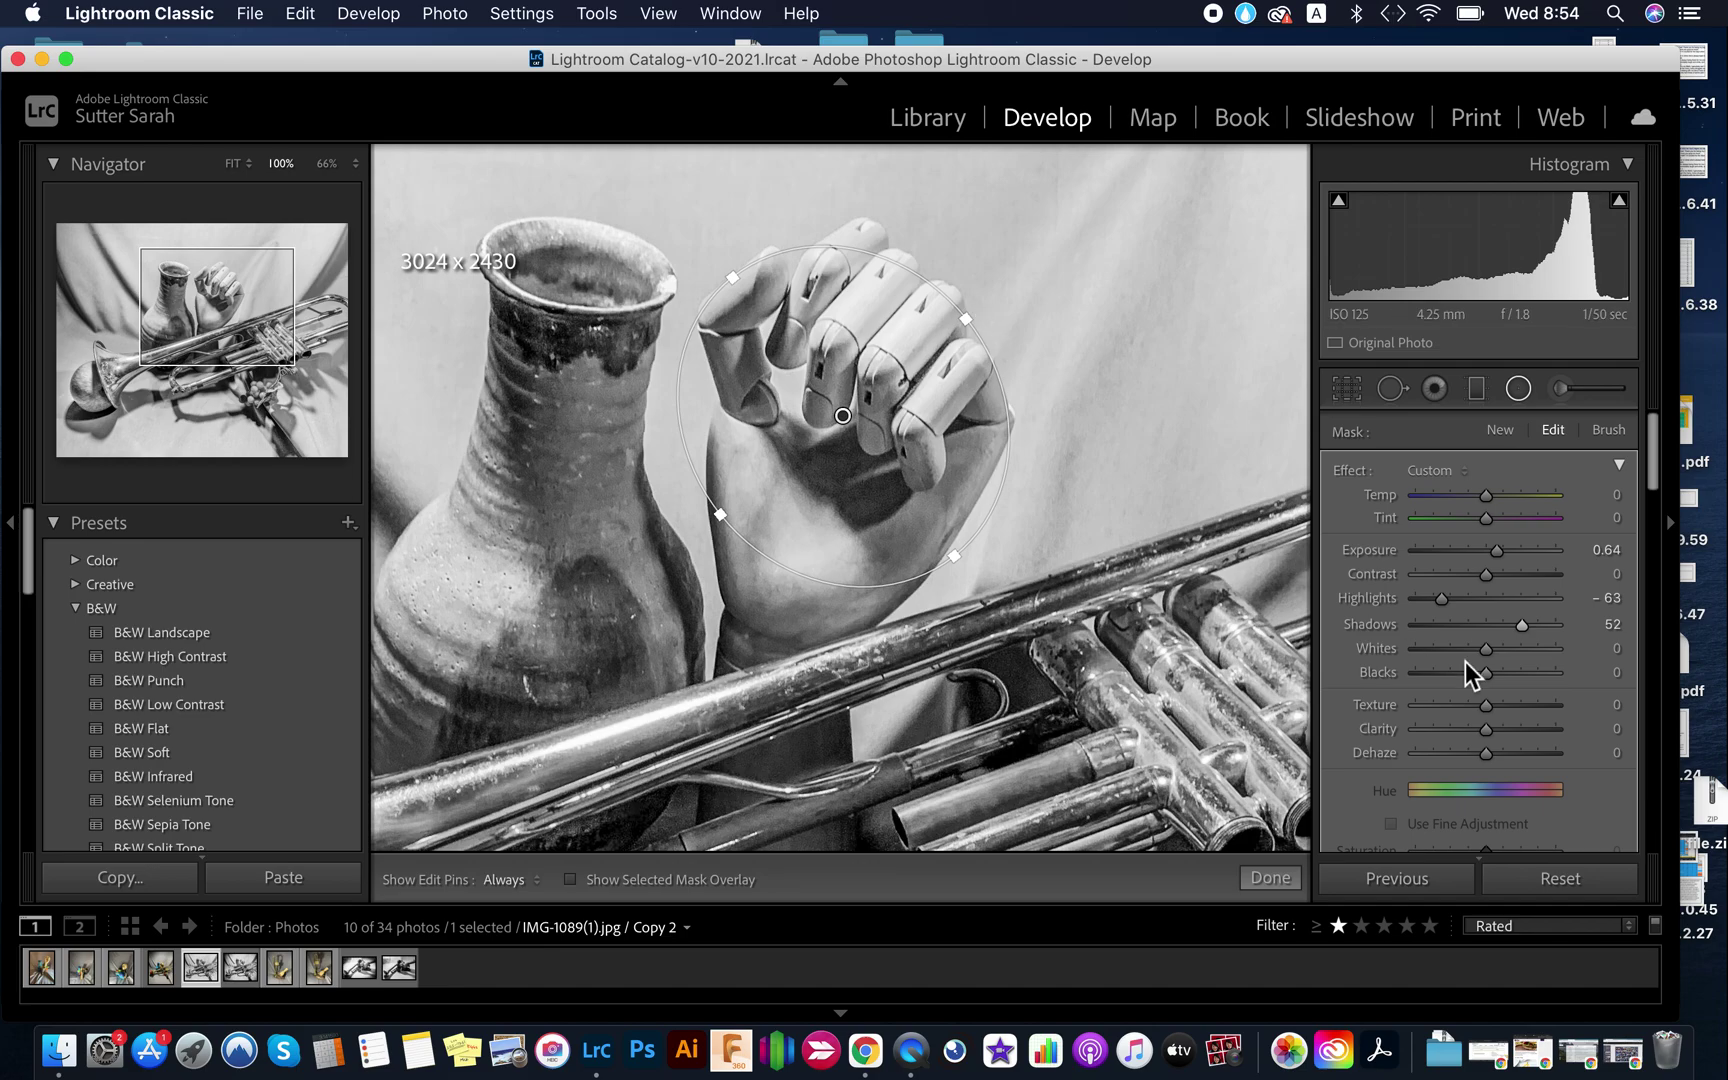
{"action": "scroll", "coordinate": [1503, 670], "scroll_direction": "down", "scroll_amount": 5}
{"action": "mouse_move", "coordinate": [1456, 822]}
{"action": "left_mouse_down"}
{"action": "mouse_move", "coordinate": [1540, 829]}
{"action": "mouse_move", "coordinate": [1463, 842]}
{"action": "left_mouse_up"}
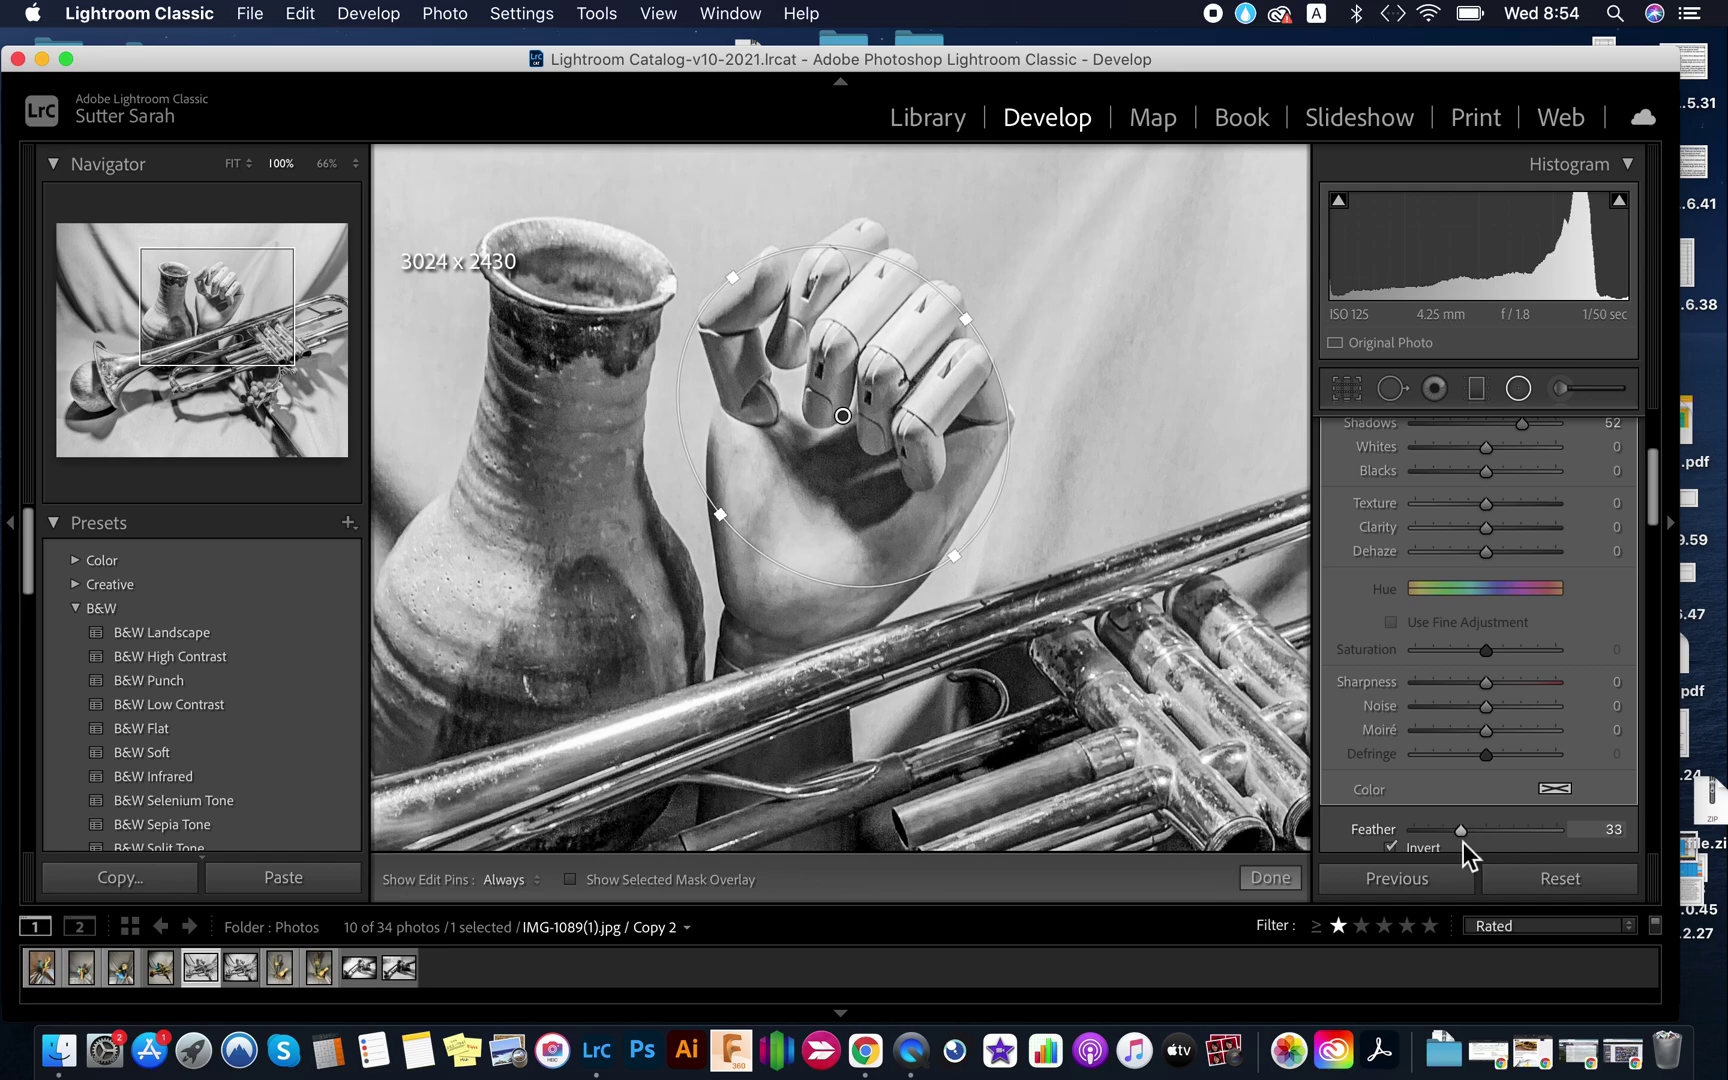
{"action": "left_click_drag", "start_coordinate": [1463, 842], "coordinate": [1484, 840]}
{"action": "left_click_drag", "start_coordinate": [972, 324], "coordinate": [986, 307]}
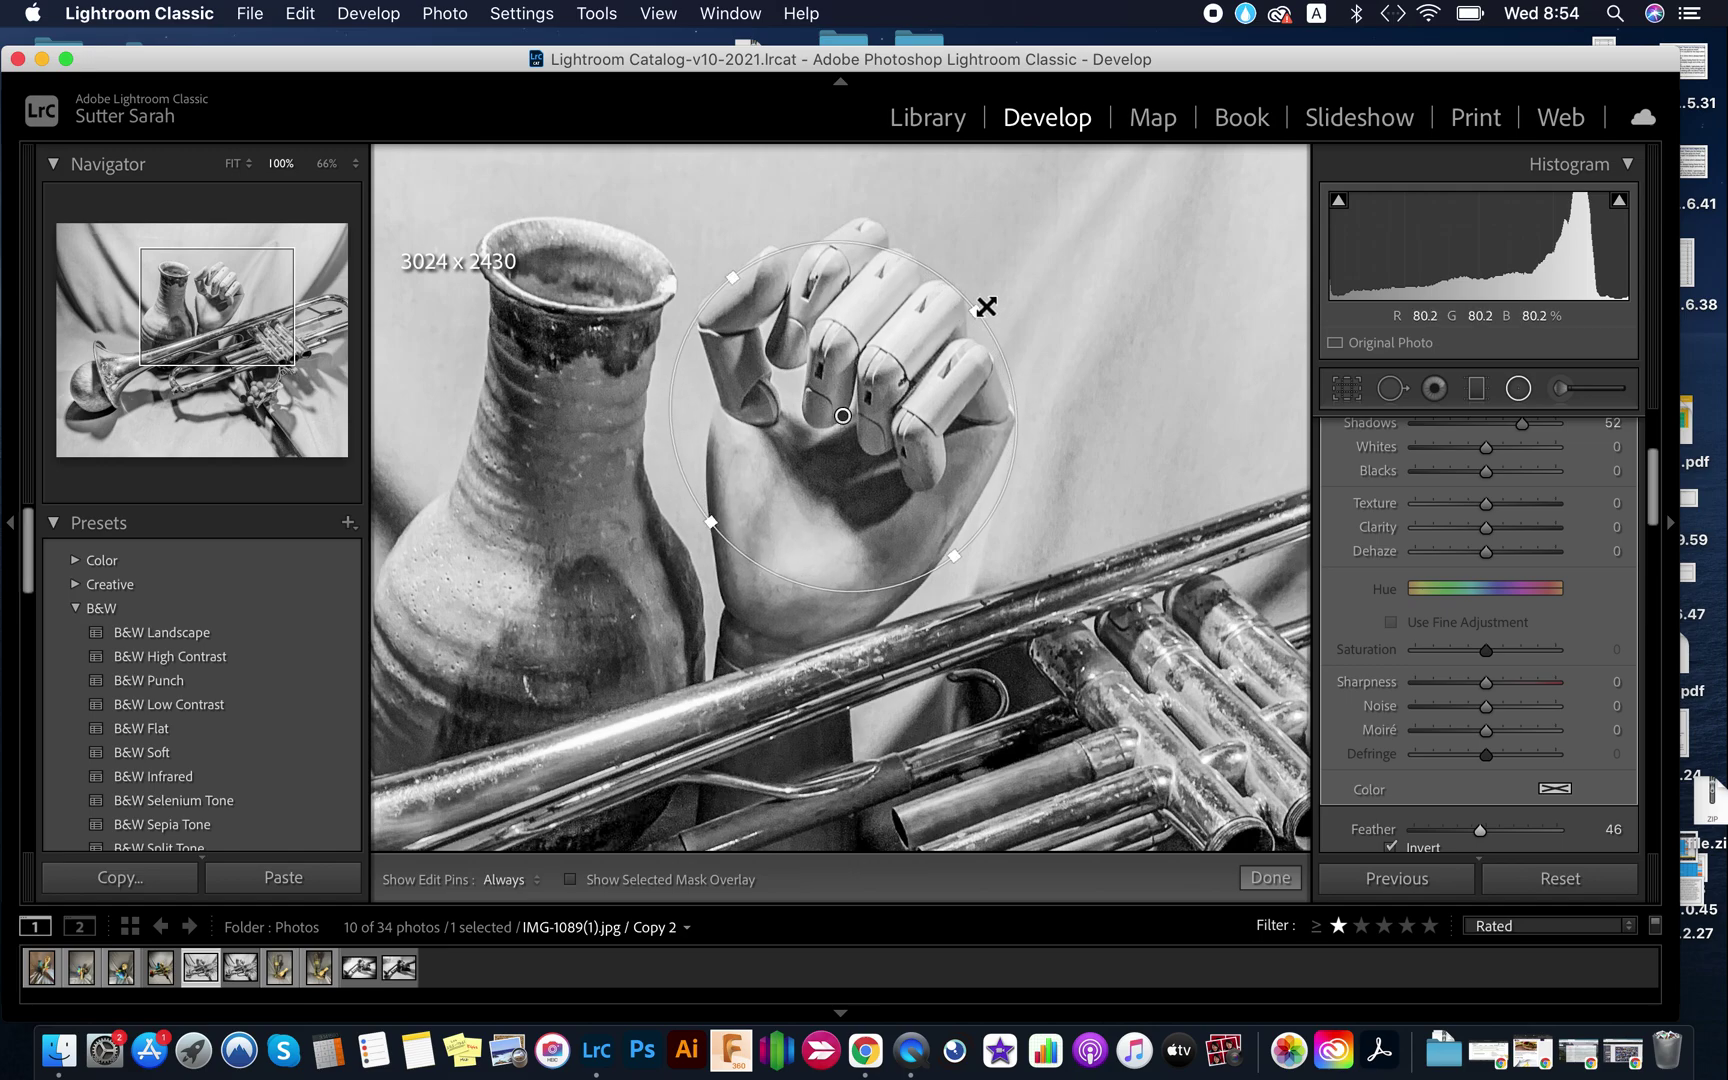
Add a new radial filter as a slightly tilted ellipse around the grapes and leaf below the trumpet.
{"action": "scroll", "coordinate": [955, 568], "scroll_direction": "down", "scroll_amount": 8}
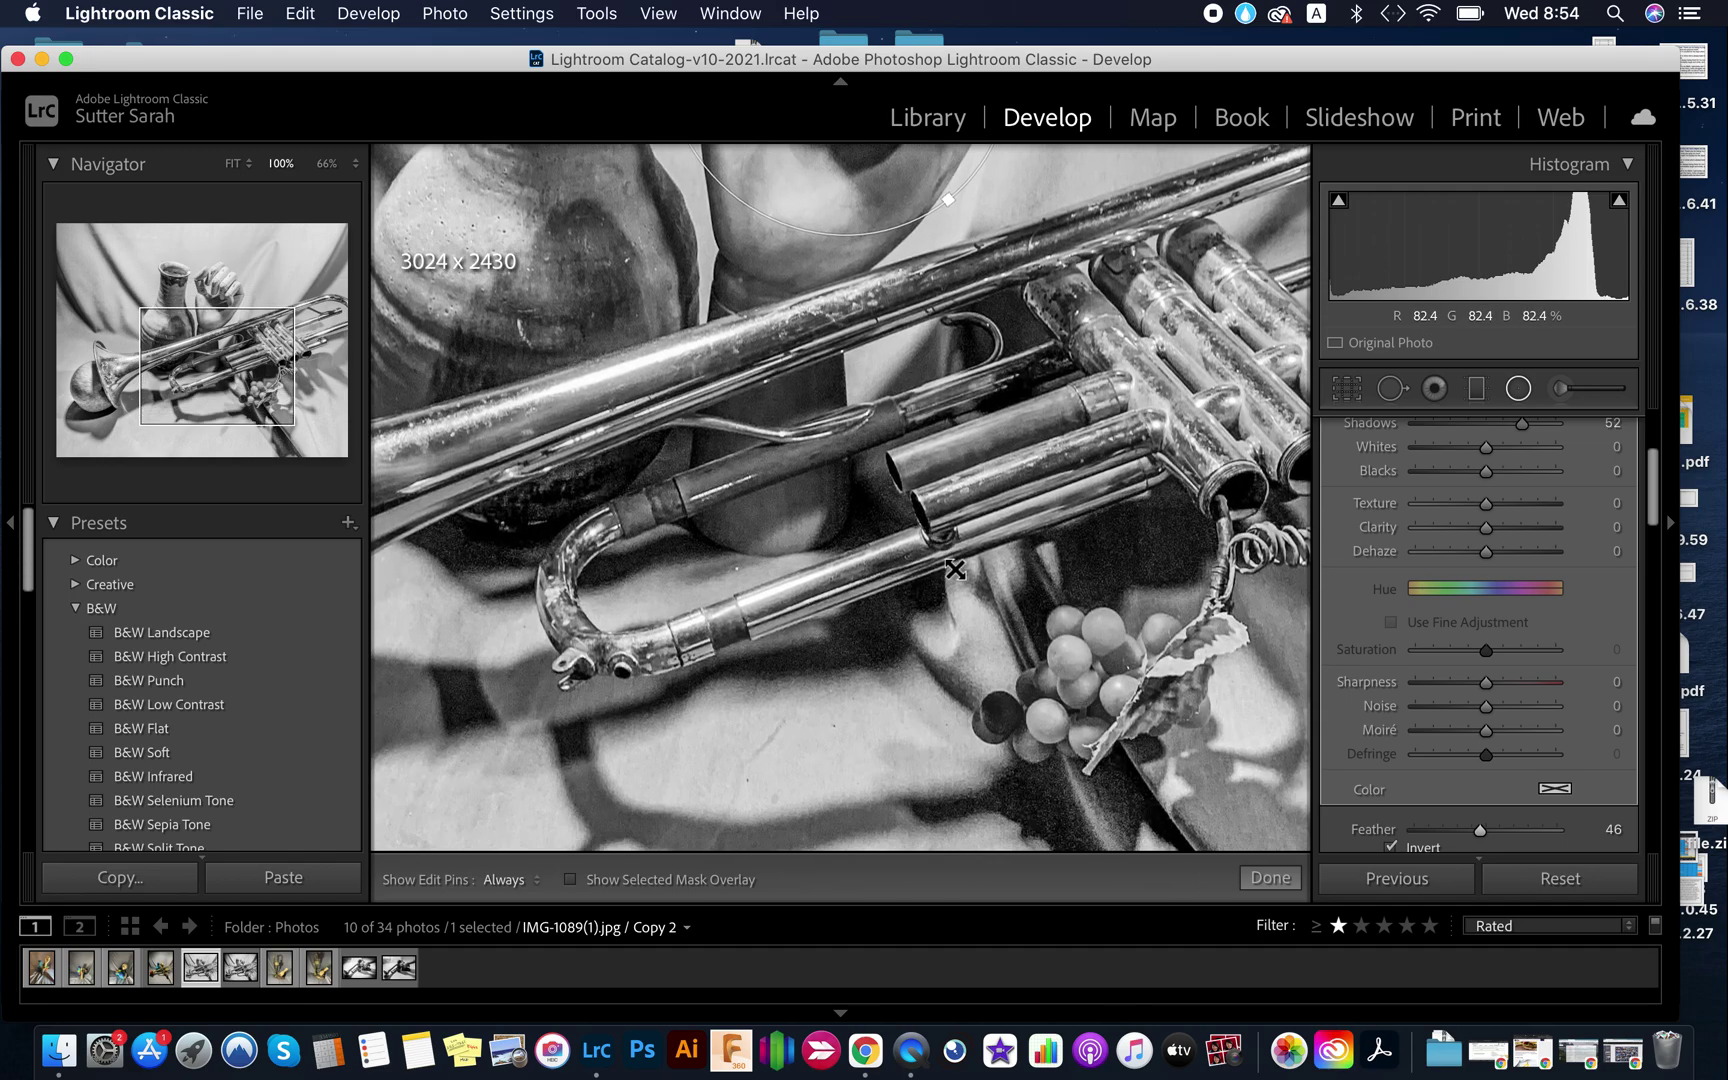
{"action": "scroll", "coordinate": [955, 568], "scroll_direction": "right", "scroll_amount": 5}
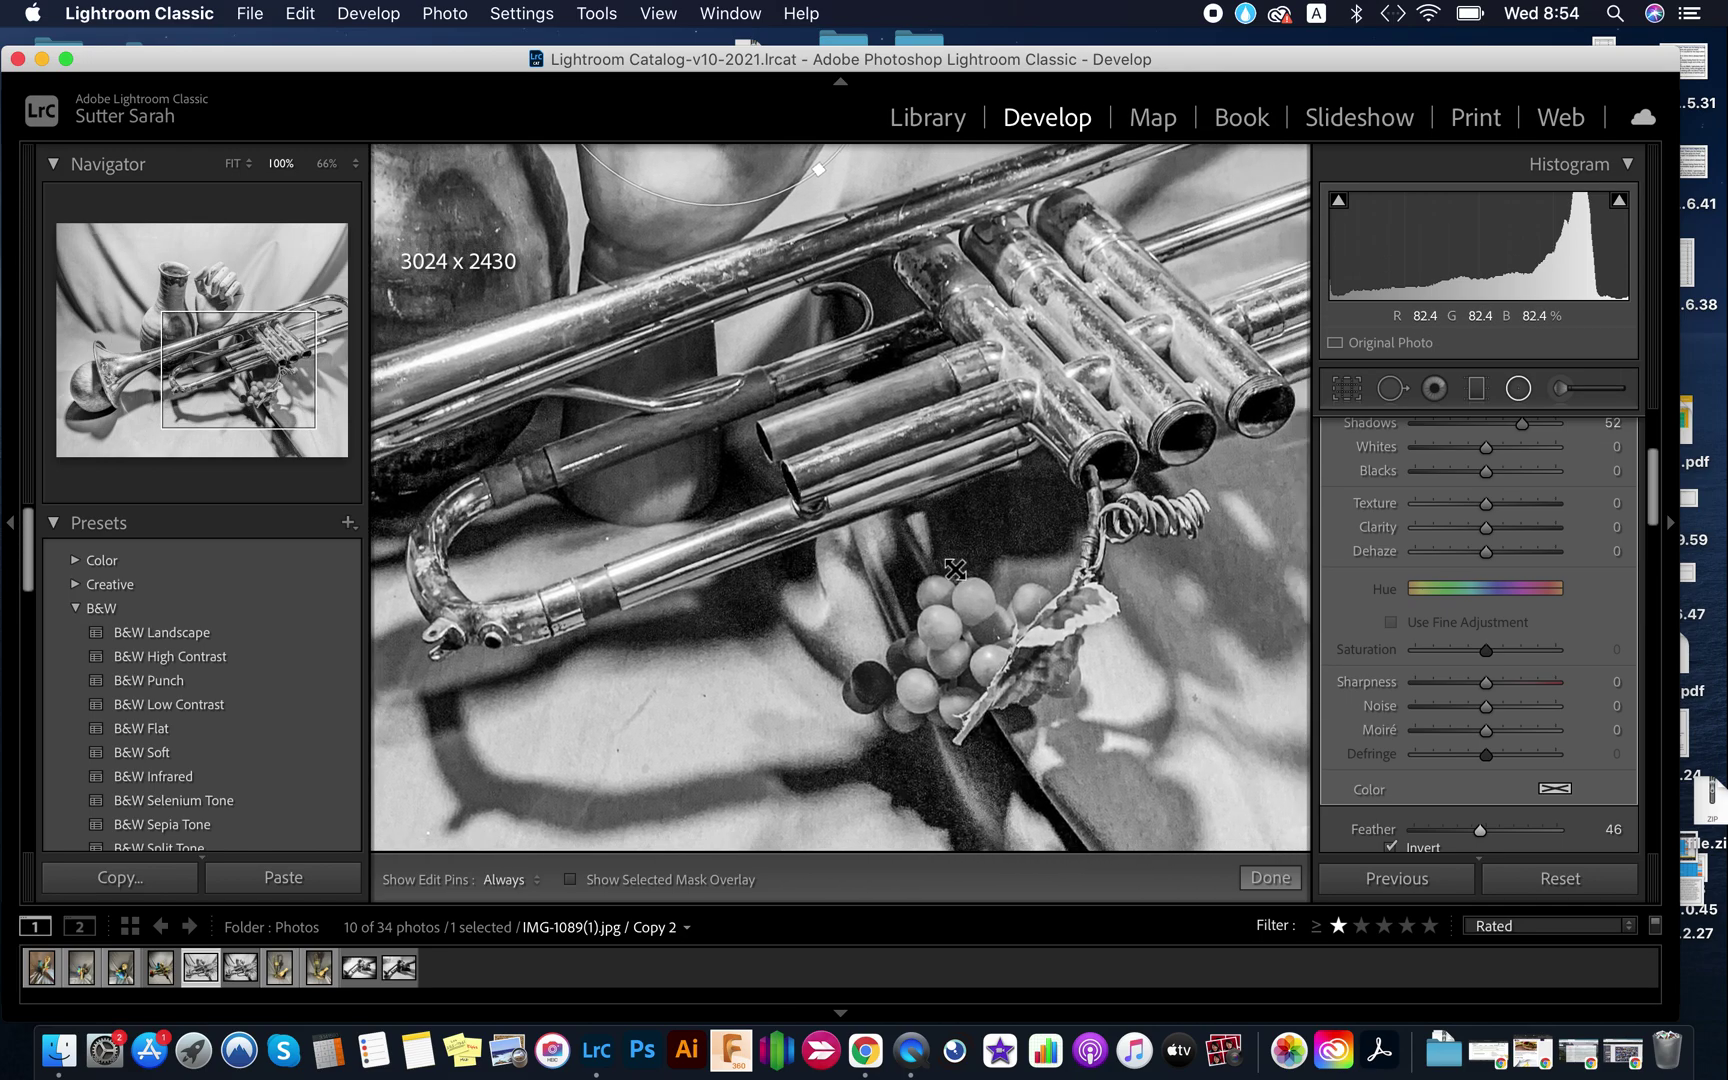
{"action": "scroll", "coordinate": [955, 568], "scroll_direction": "down", "scroll_amount": 2}
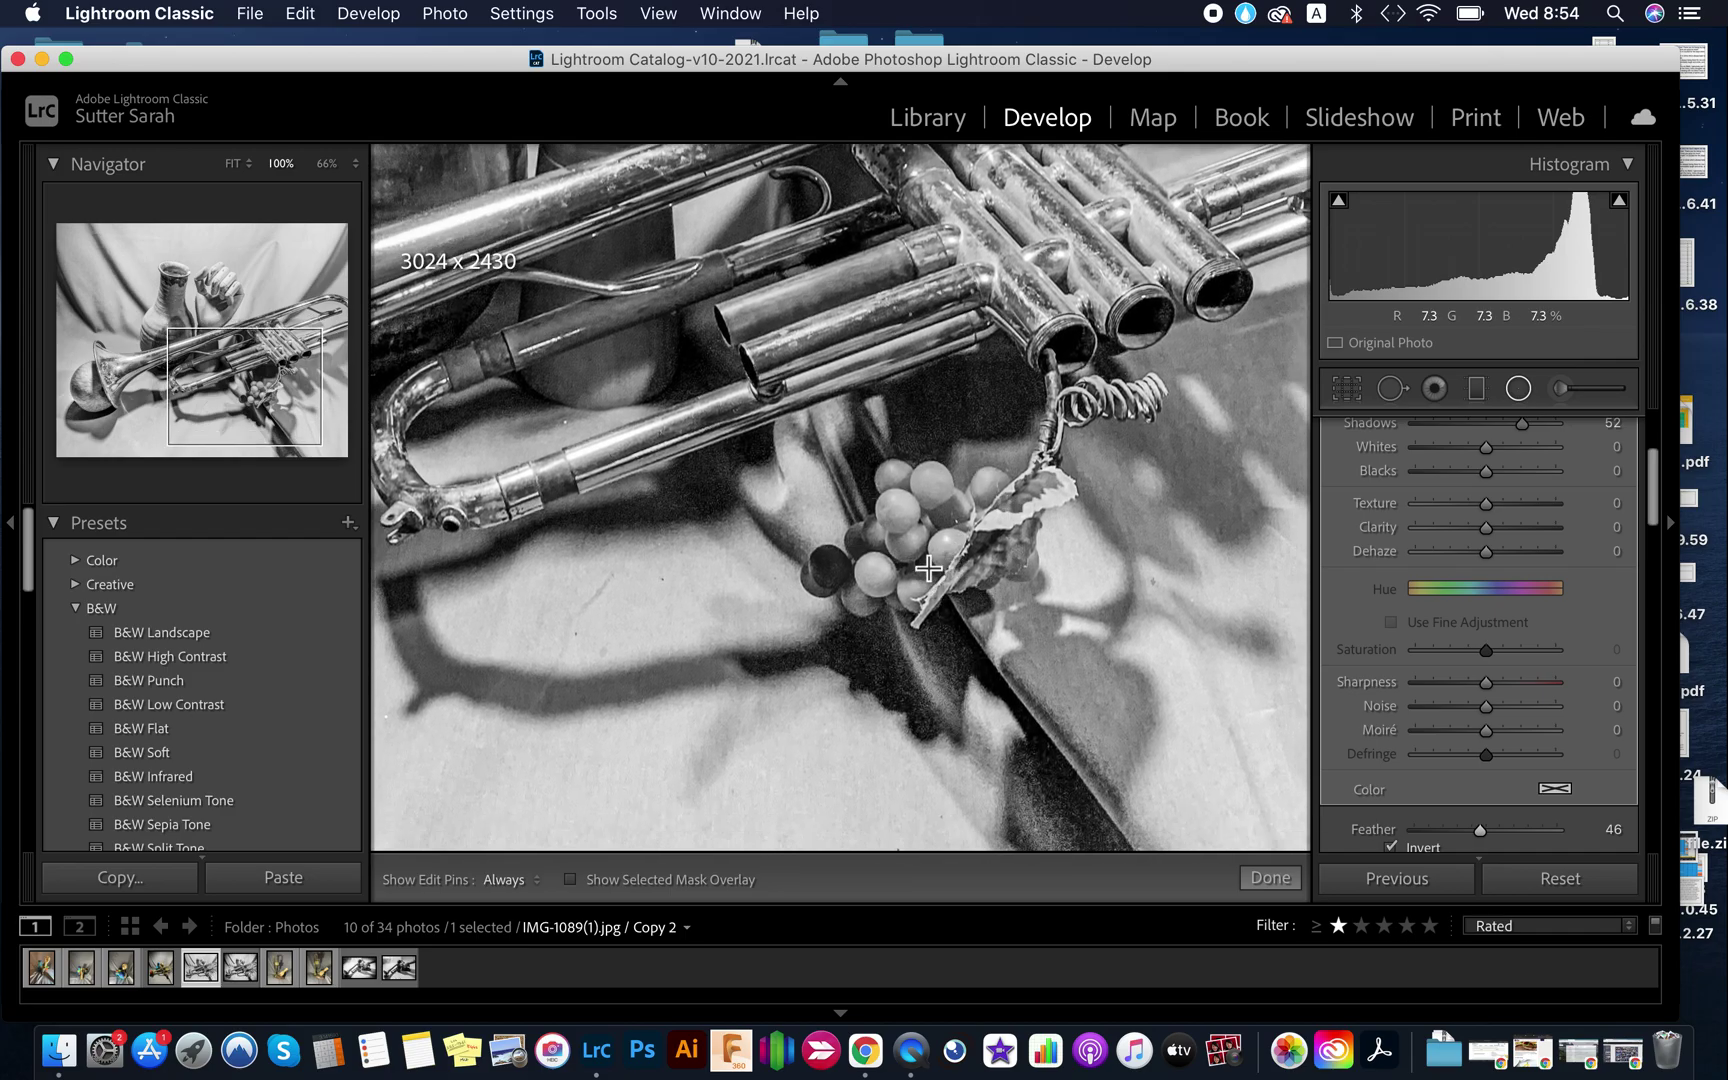
{"action": "left_click", "coordinate": [1518, 389]}
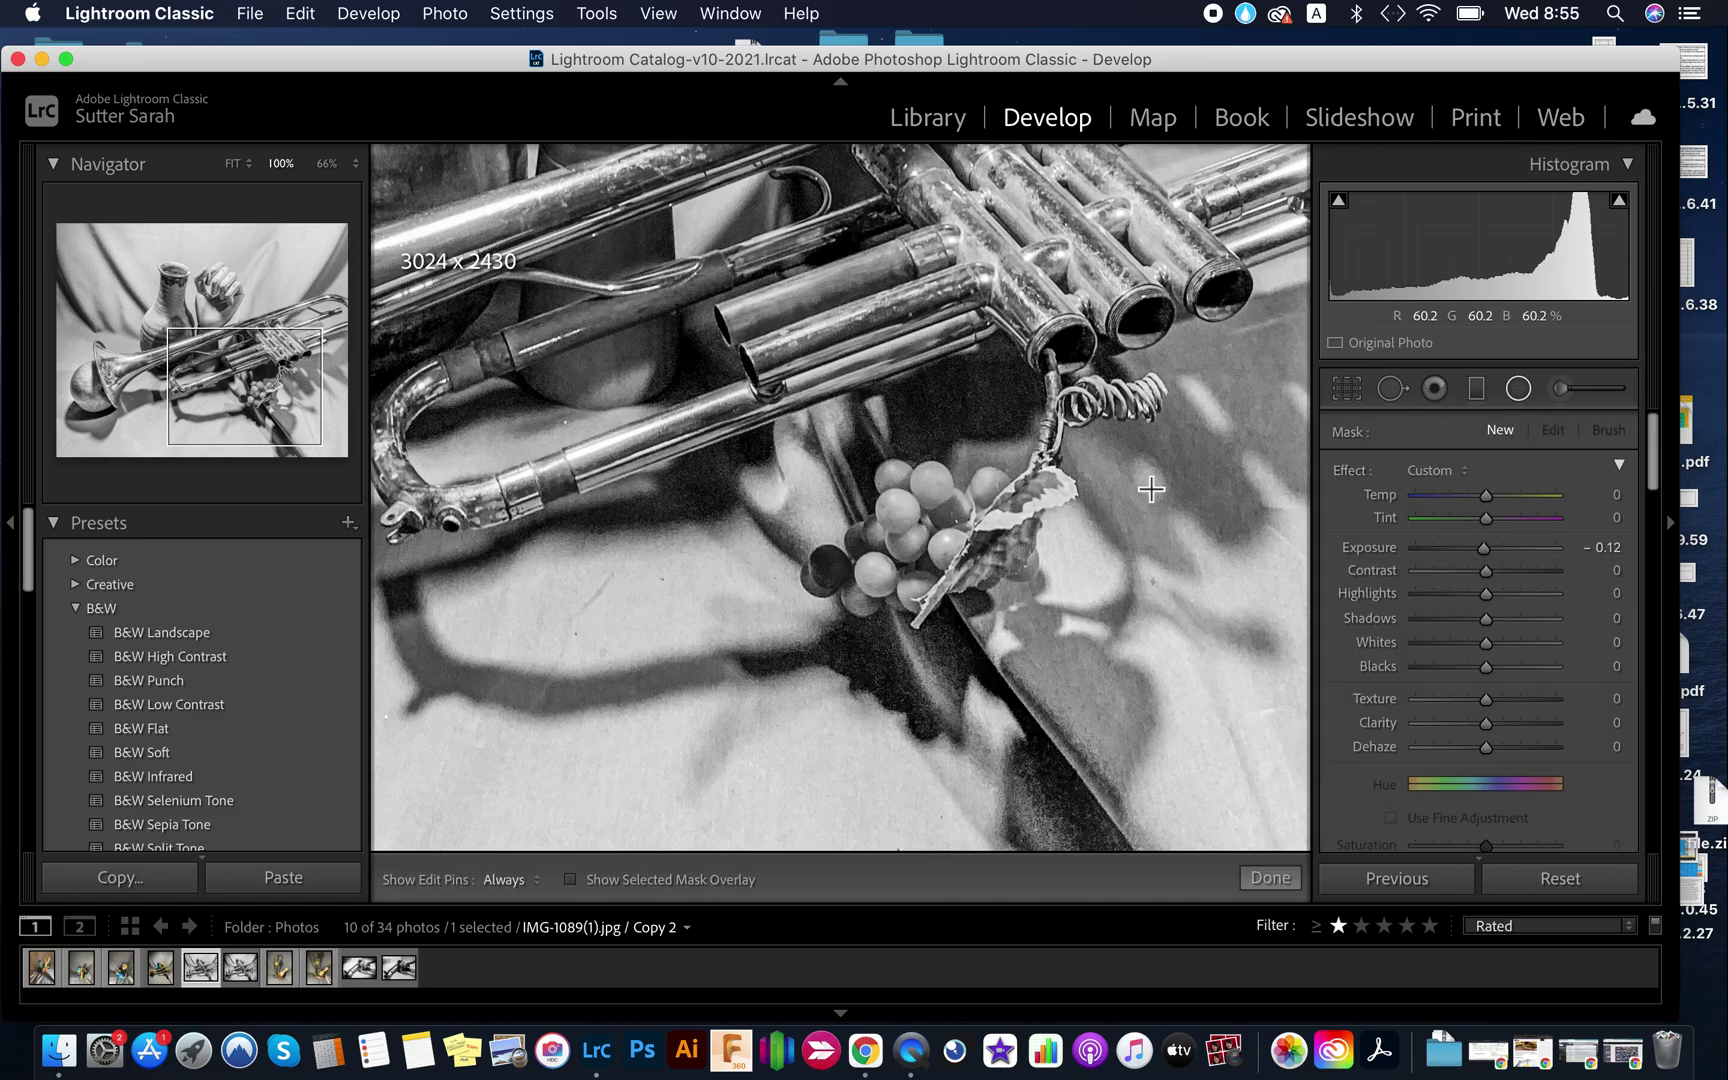
{"action": "left_click_drag", "start_coordinate": [915, 540], "coordinate": [1084, 540]}
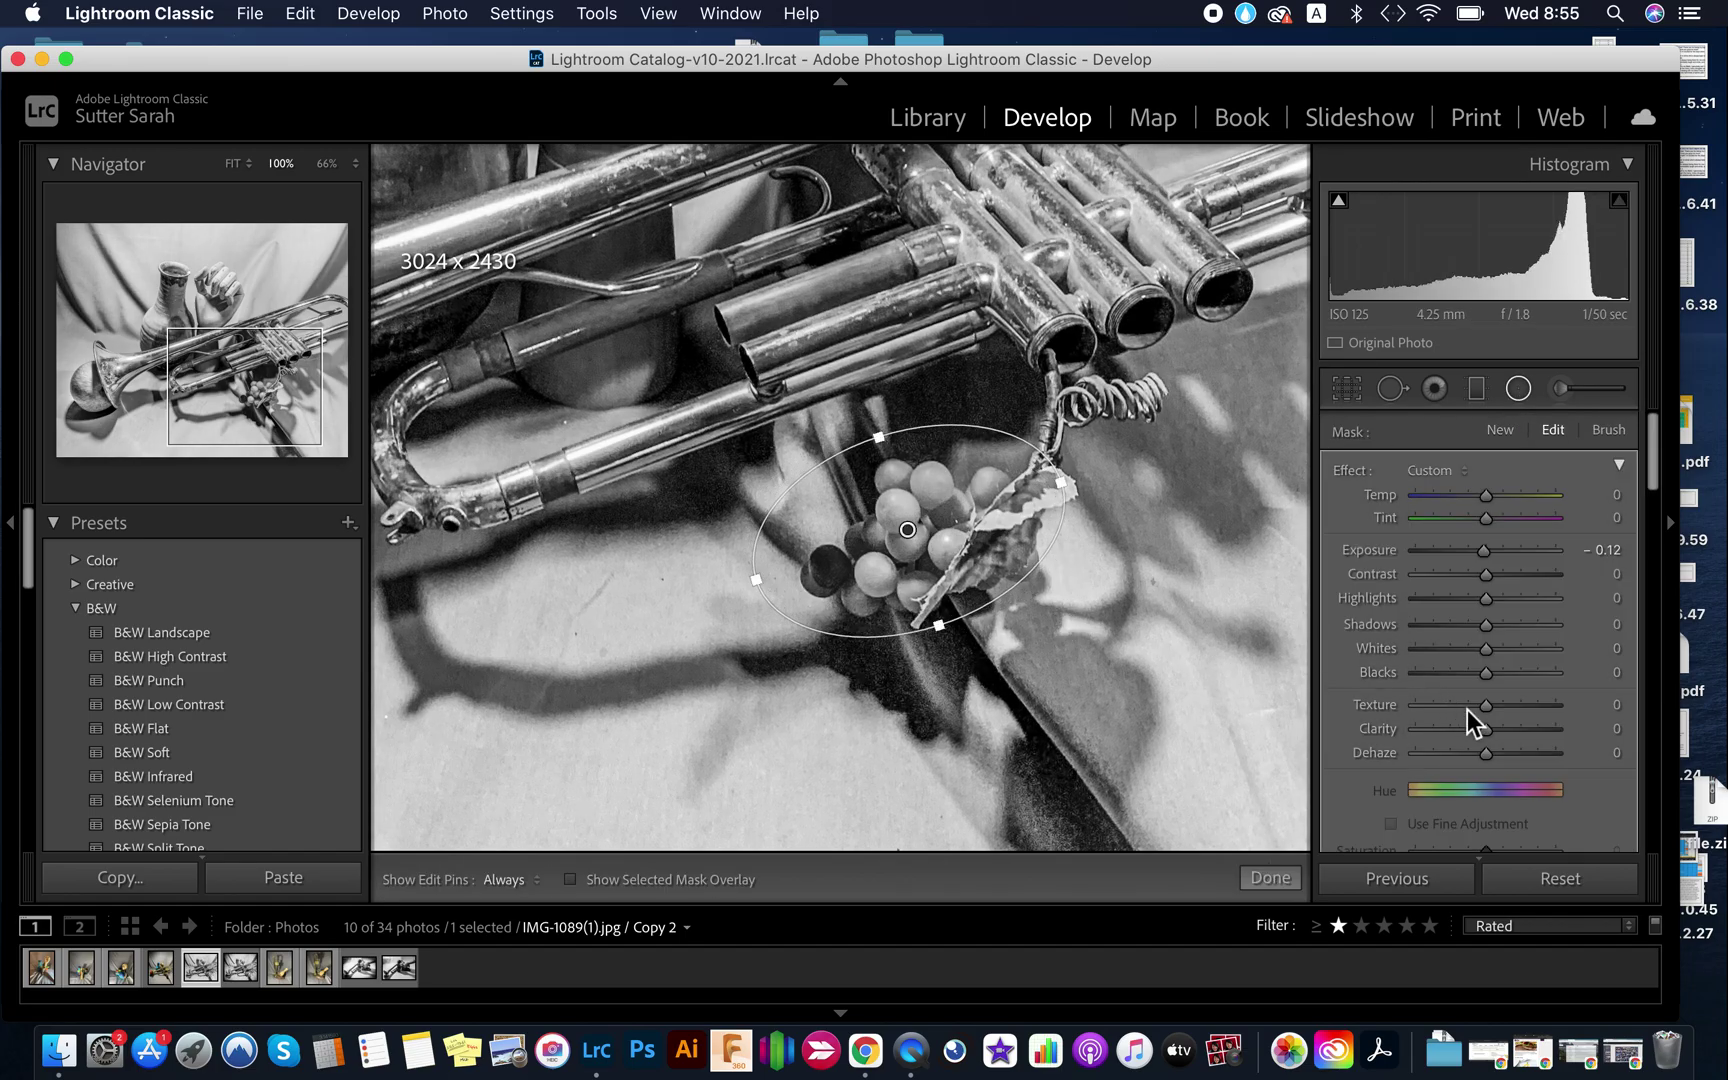
Brighten the grapes with the radial filter: Exposure 0.05, Highlights 57, Shadows 48 and Whites 68.
{"action": "scroll", "coordinate": [1511, 734], "scroll_direction": "down", "scroll_amount": 3}
{"action": "scroll", "coordinate": [1511, 734], "scroll_direction": "down", "scroll_amount": 3}
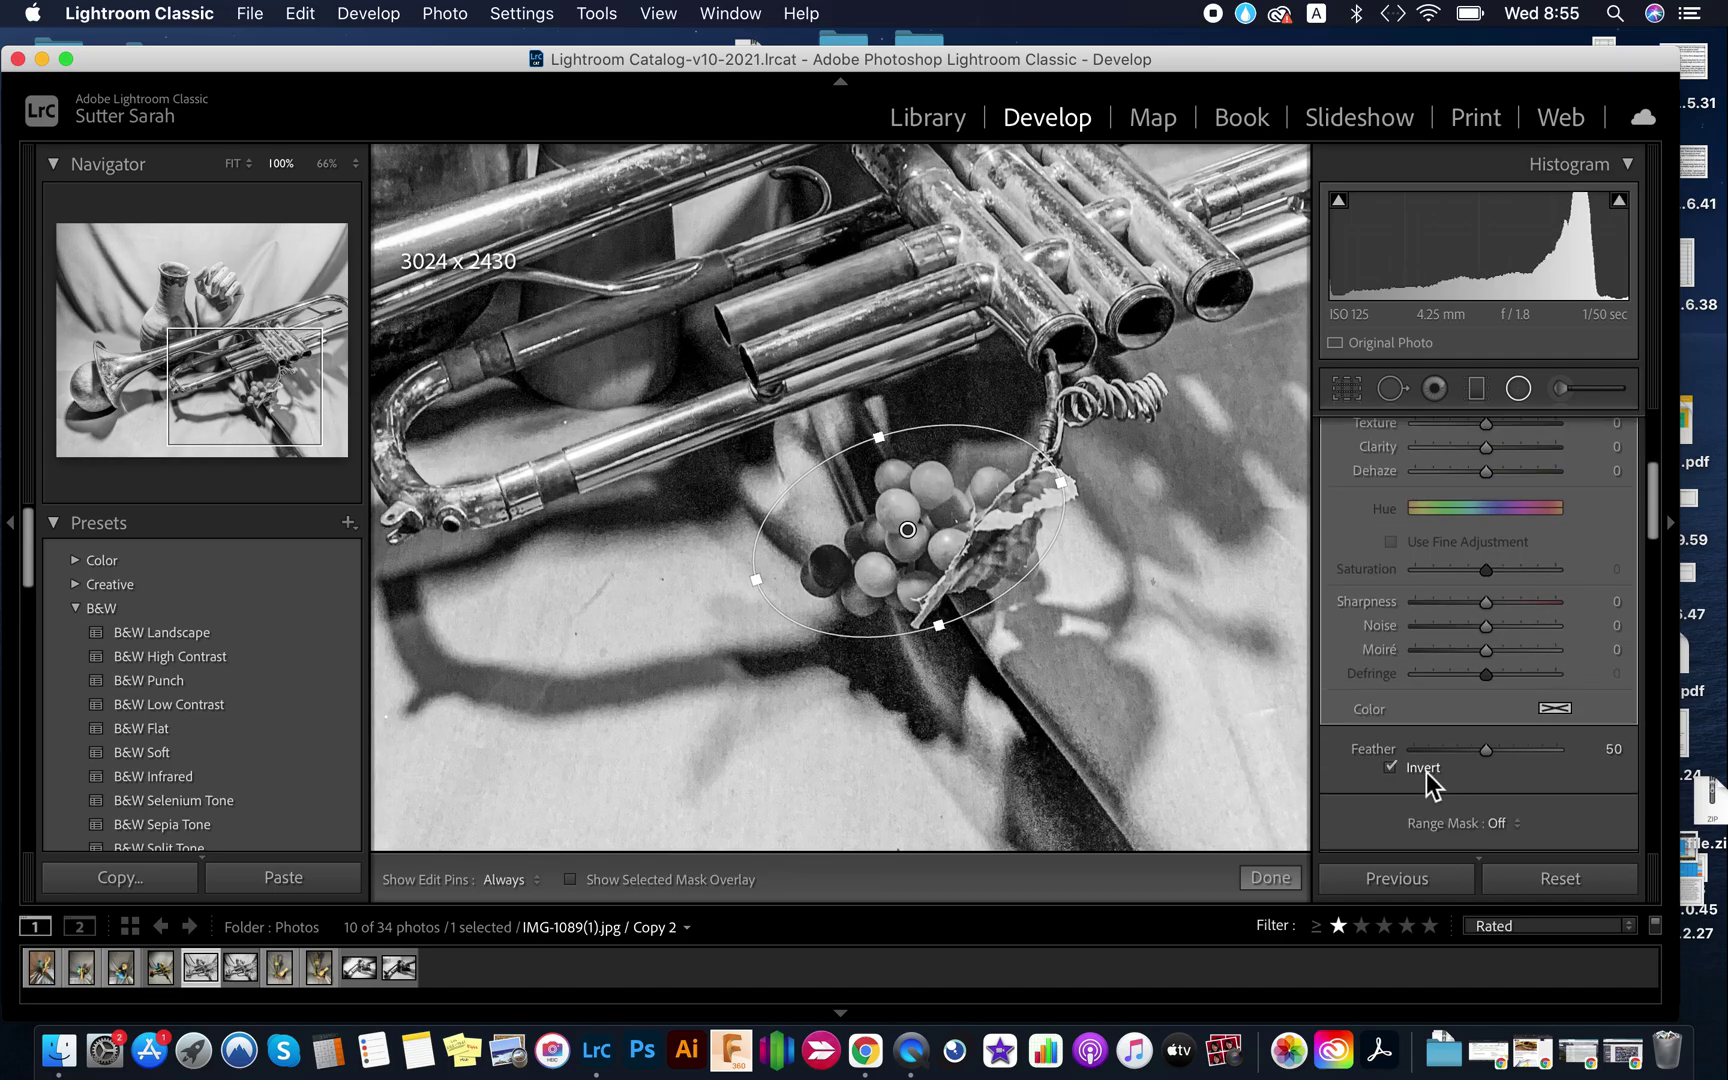
{"action": "scroll", "coordinate": [1426, 772], "scroll_direction": "up", "scroll_amount": 5}
{"action": "left_click_drag", "start_coordinate": [1486, 598], "coordinate": [1531, 649]}
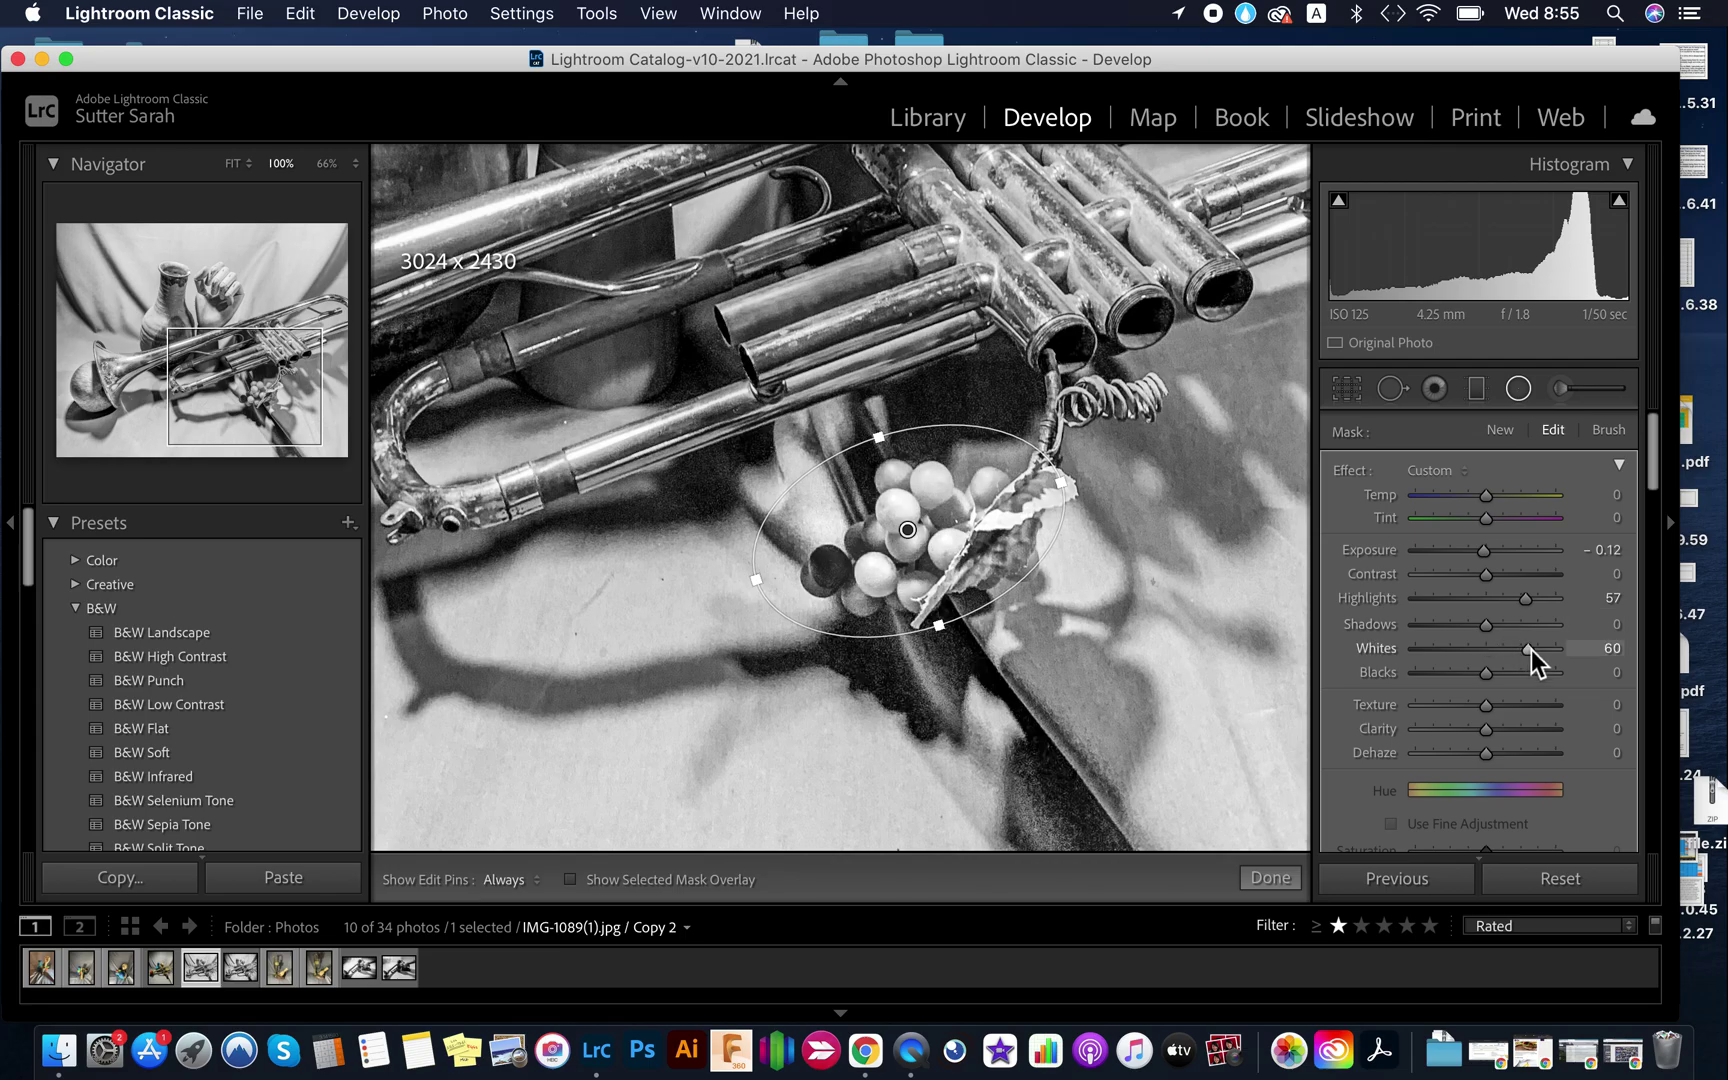
{"action": "left_click_drag", "start_coordinate": [1484, 554], "coordinate": [1486, 555]}
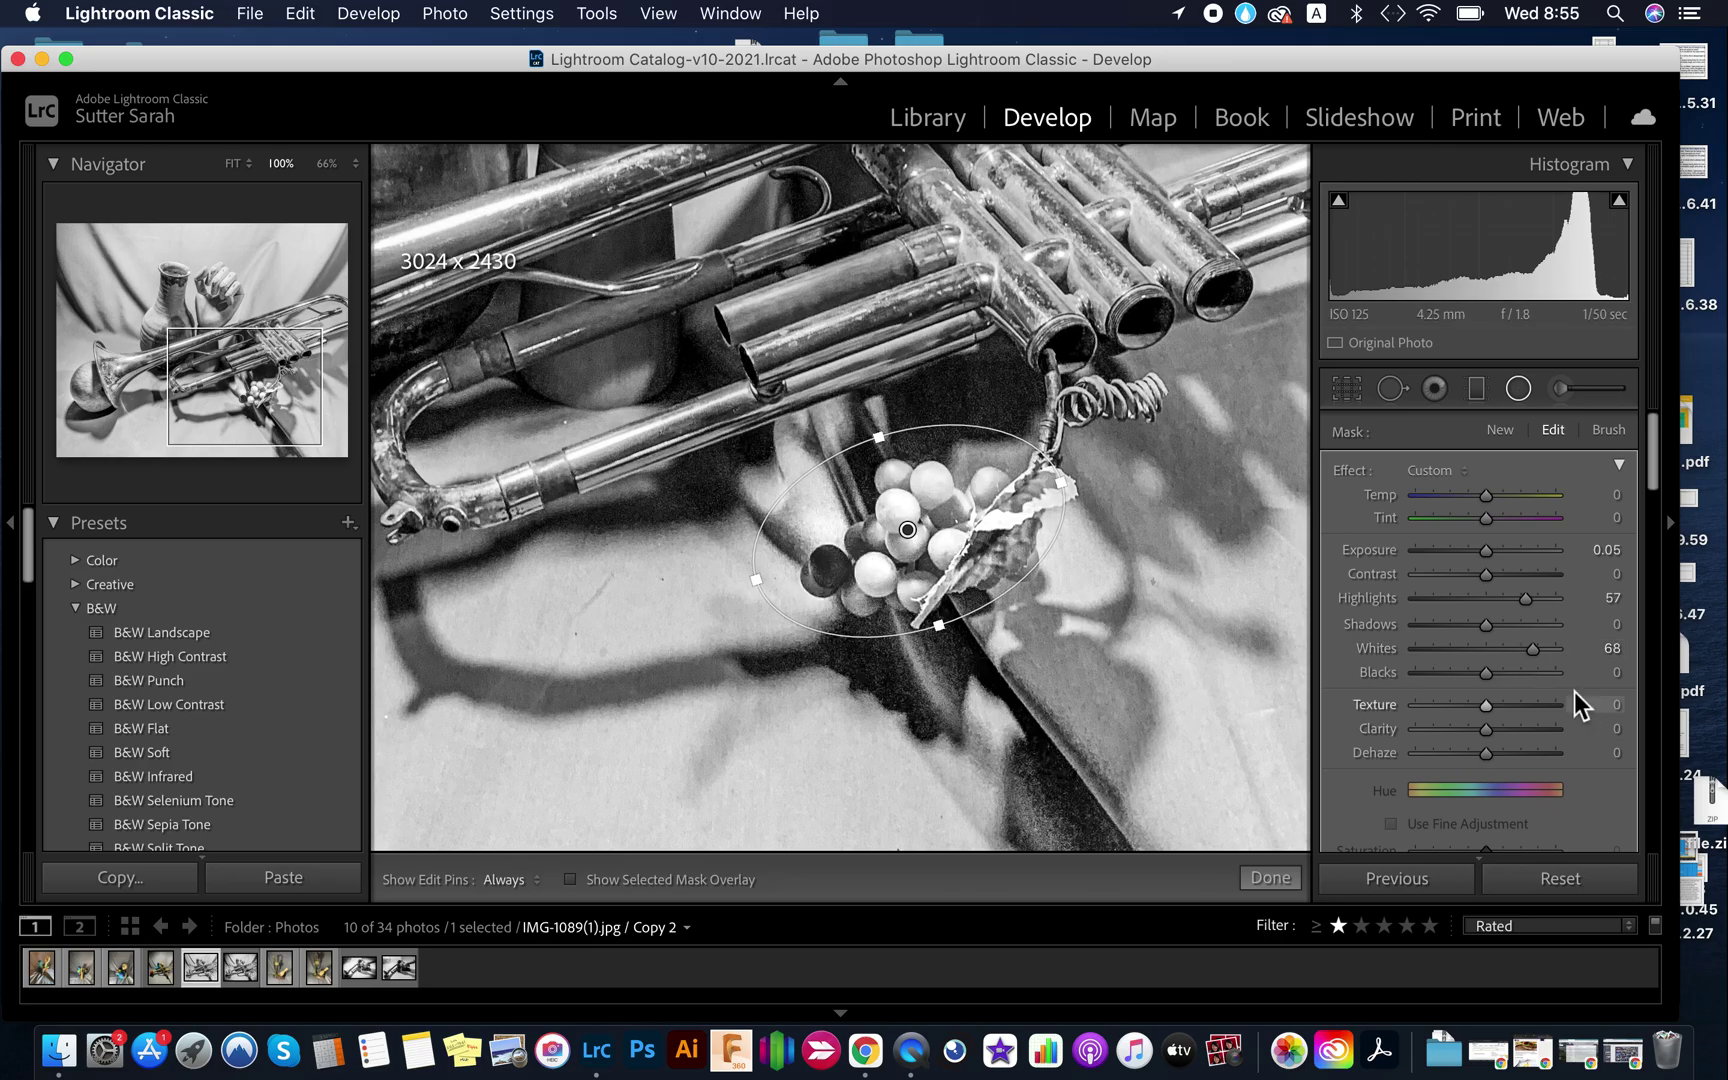
{"action": "mouse_move", "coordinate": [1512, 625]}
{"action": "left_mouse_down"}
{"action": "mouse_move", "coordinate": [1540, 632]}
{"action": "mouse_move", "coordinate": [1521, 636]}
{"action": "left_mouse_up"}
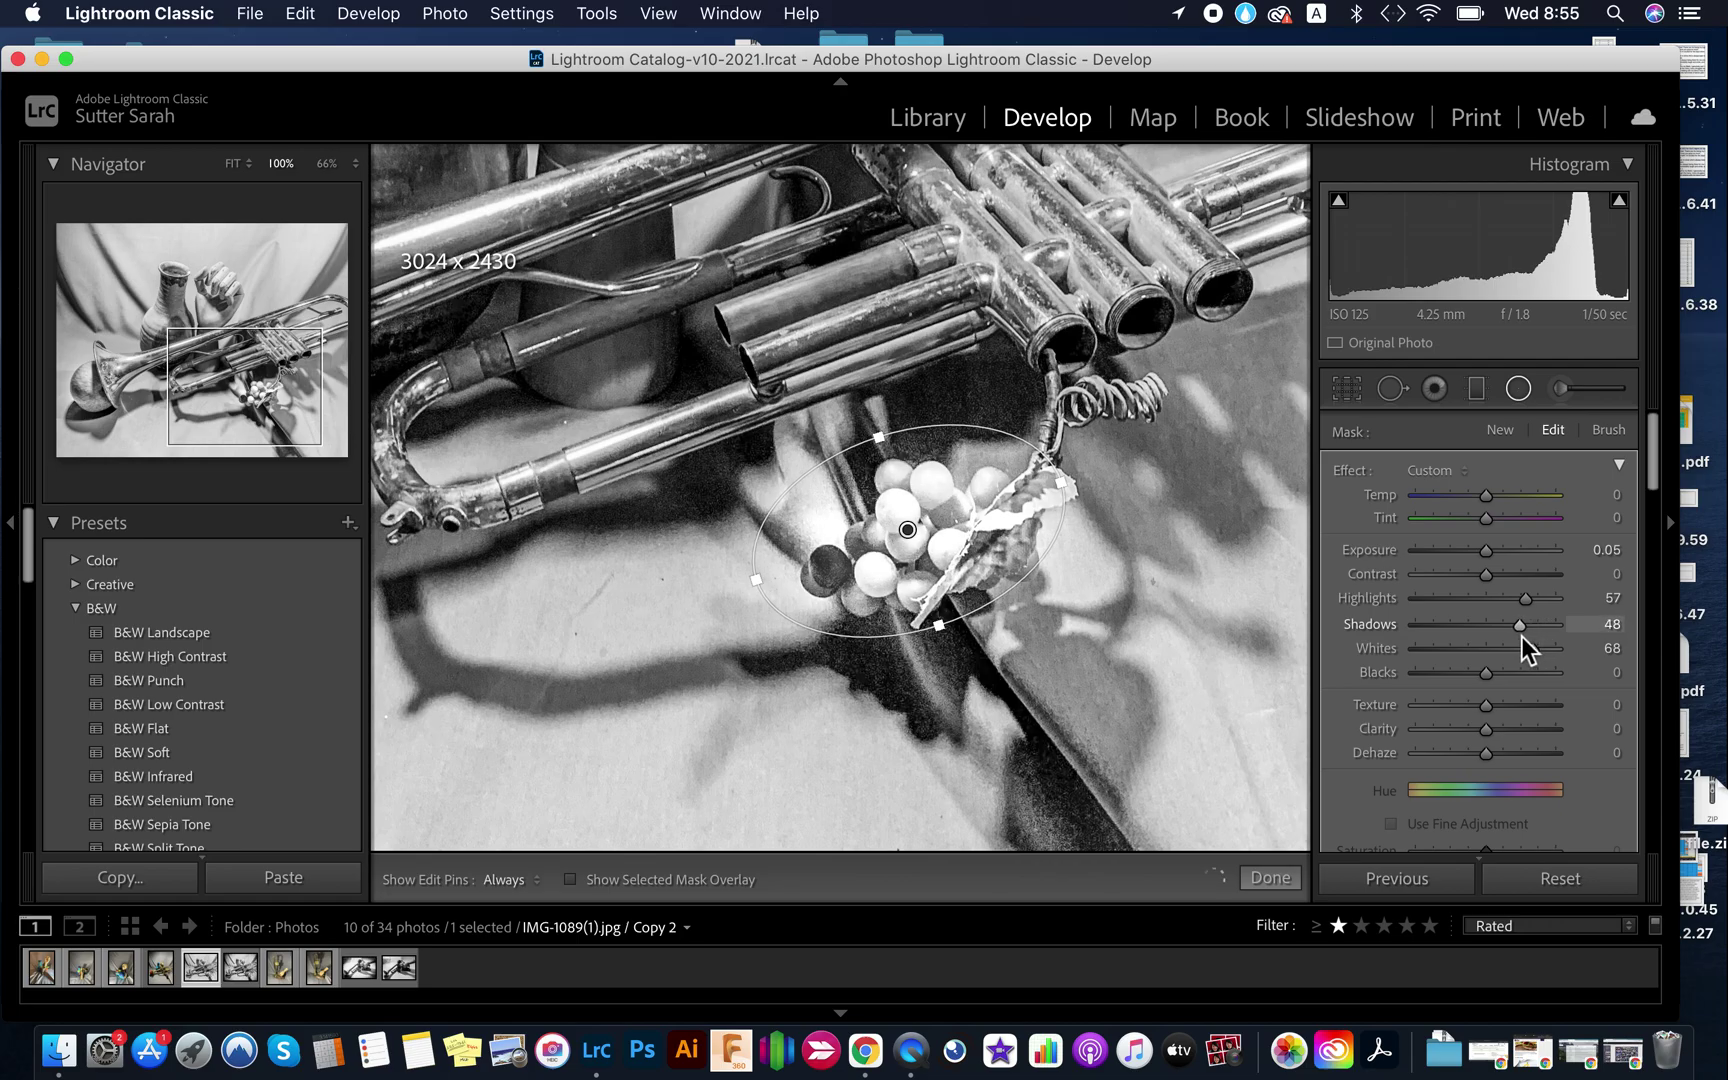
Widen, rotate and reposition the grape filter to cover the whole leaf, and finish the radial filter edits.
{"action": "left_click_drag", "start_coordinate": [1073, 492], "coordinate": [1142, 486]}
{"action": "left_click", "coordinate": [1139, 557]}
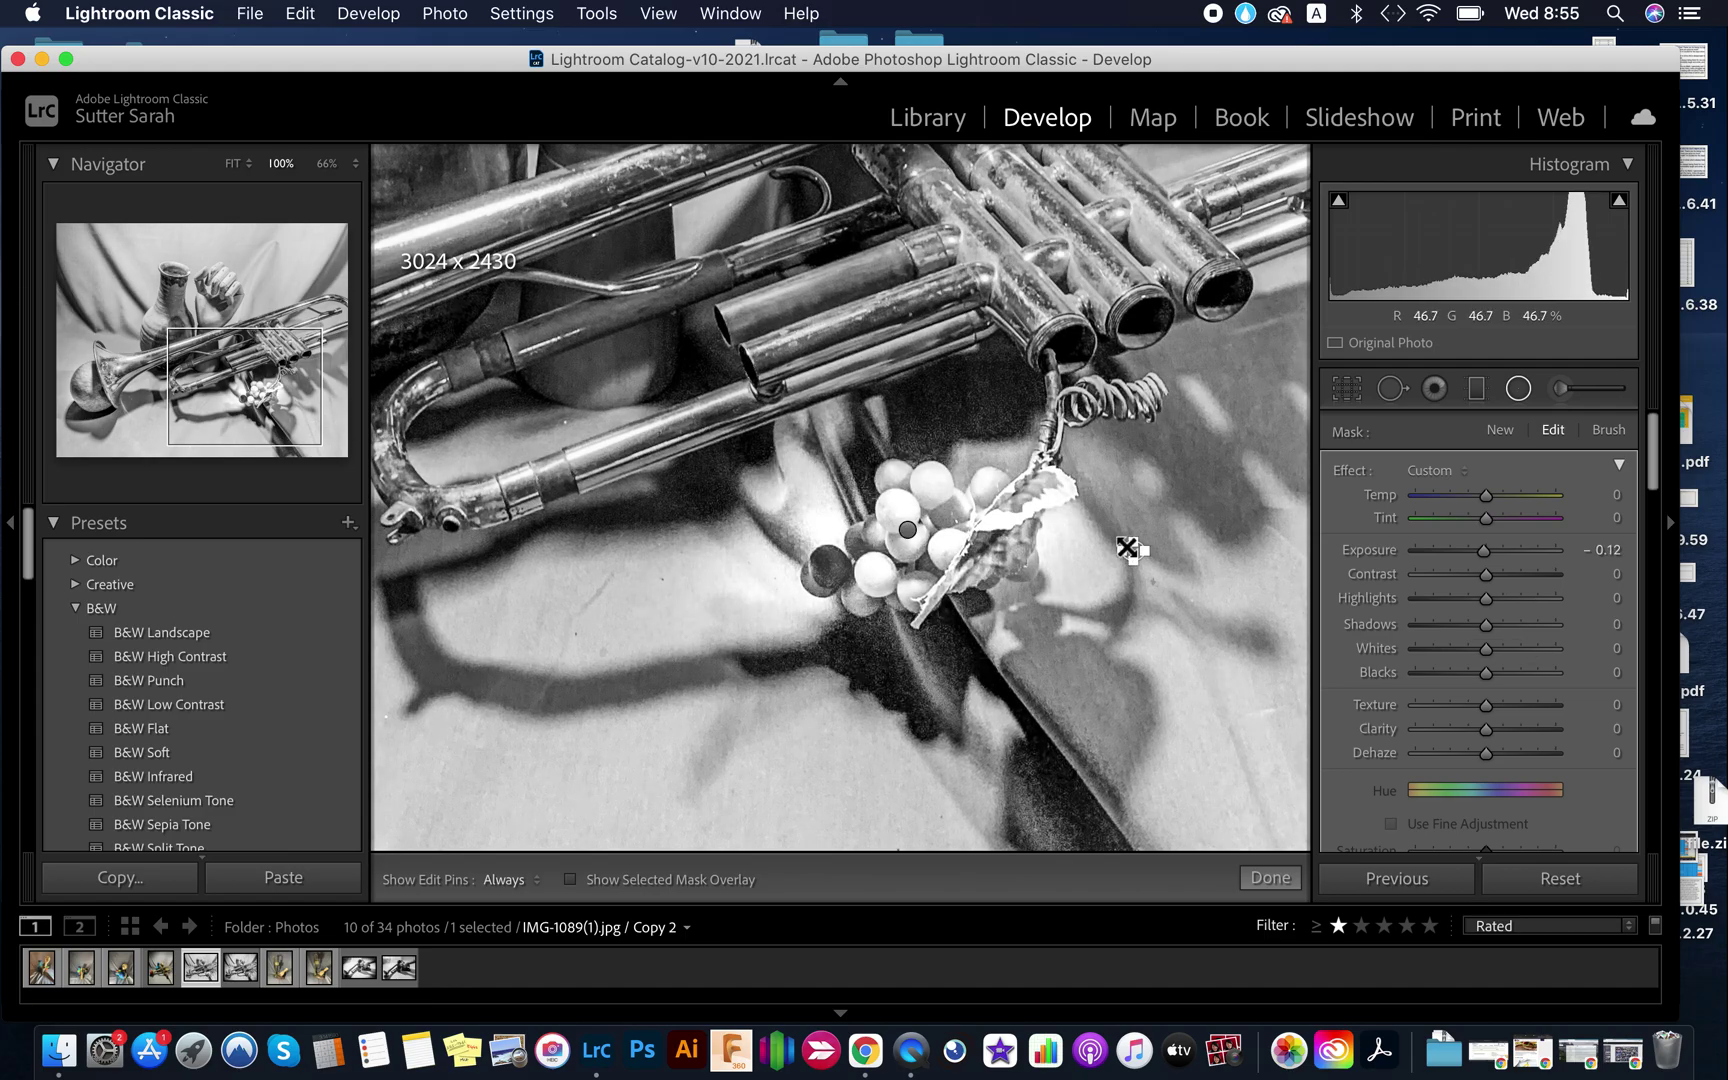
{"action": "left_click", "coordinate": [907, 530]}
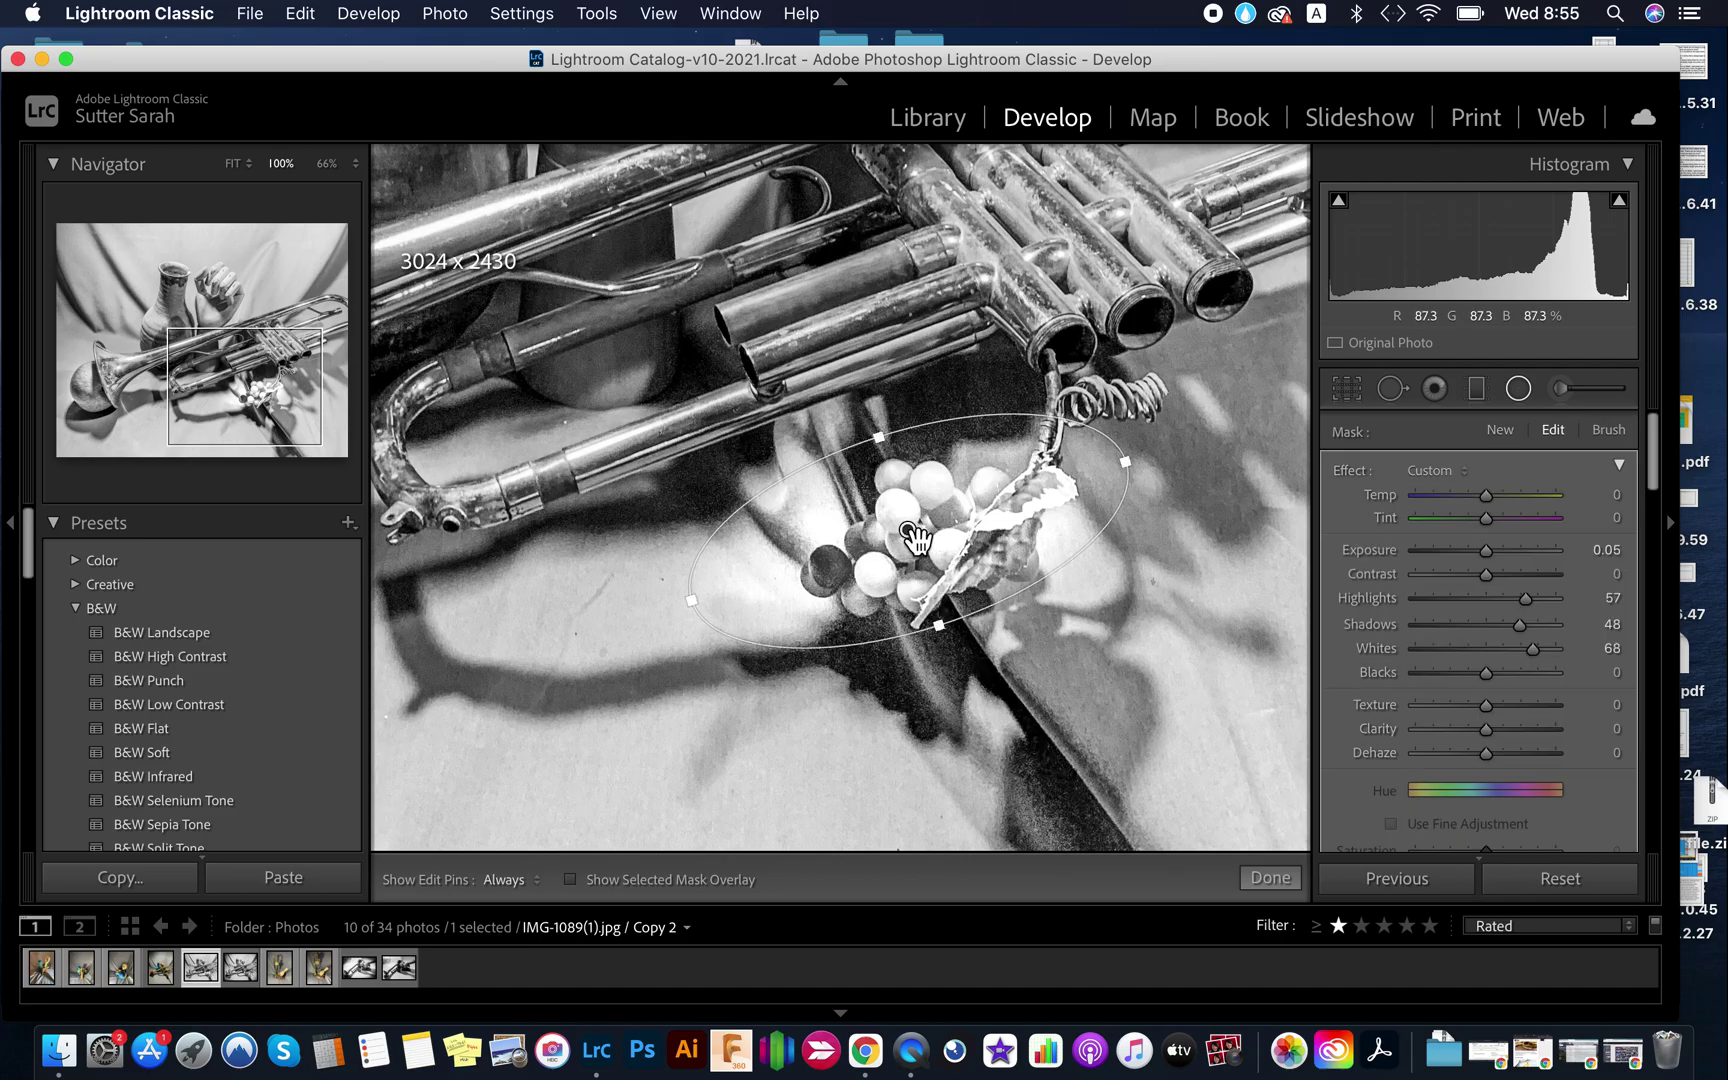
{"action": "left_click_drag", "start_coordinate": [1150, 458], "coordinate": [1150, 430]}
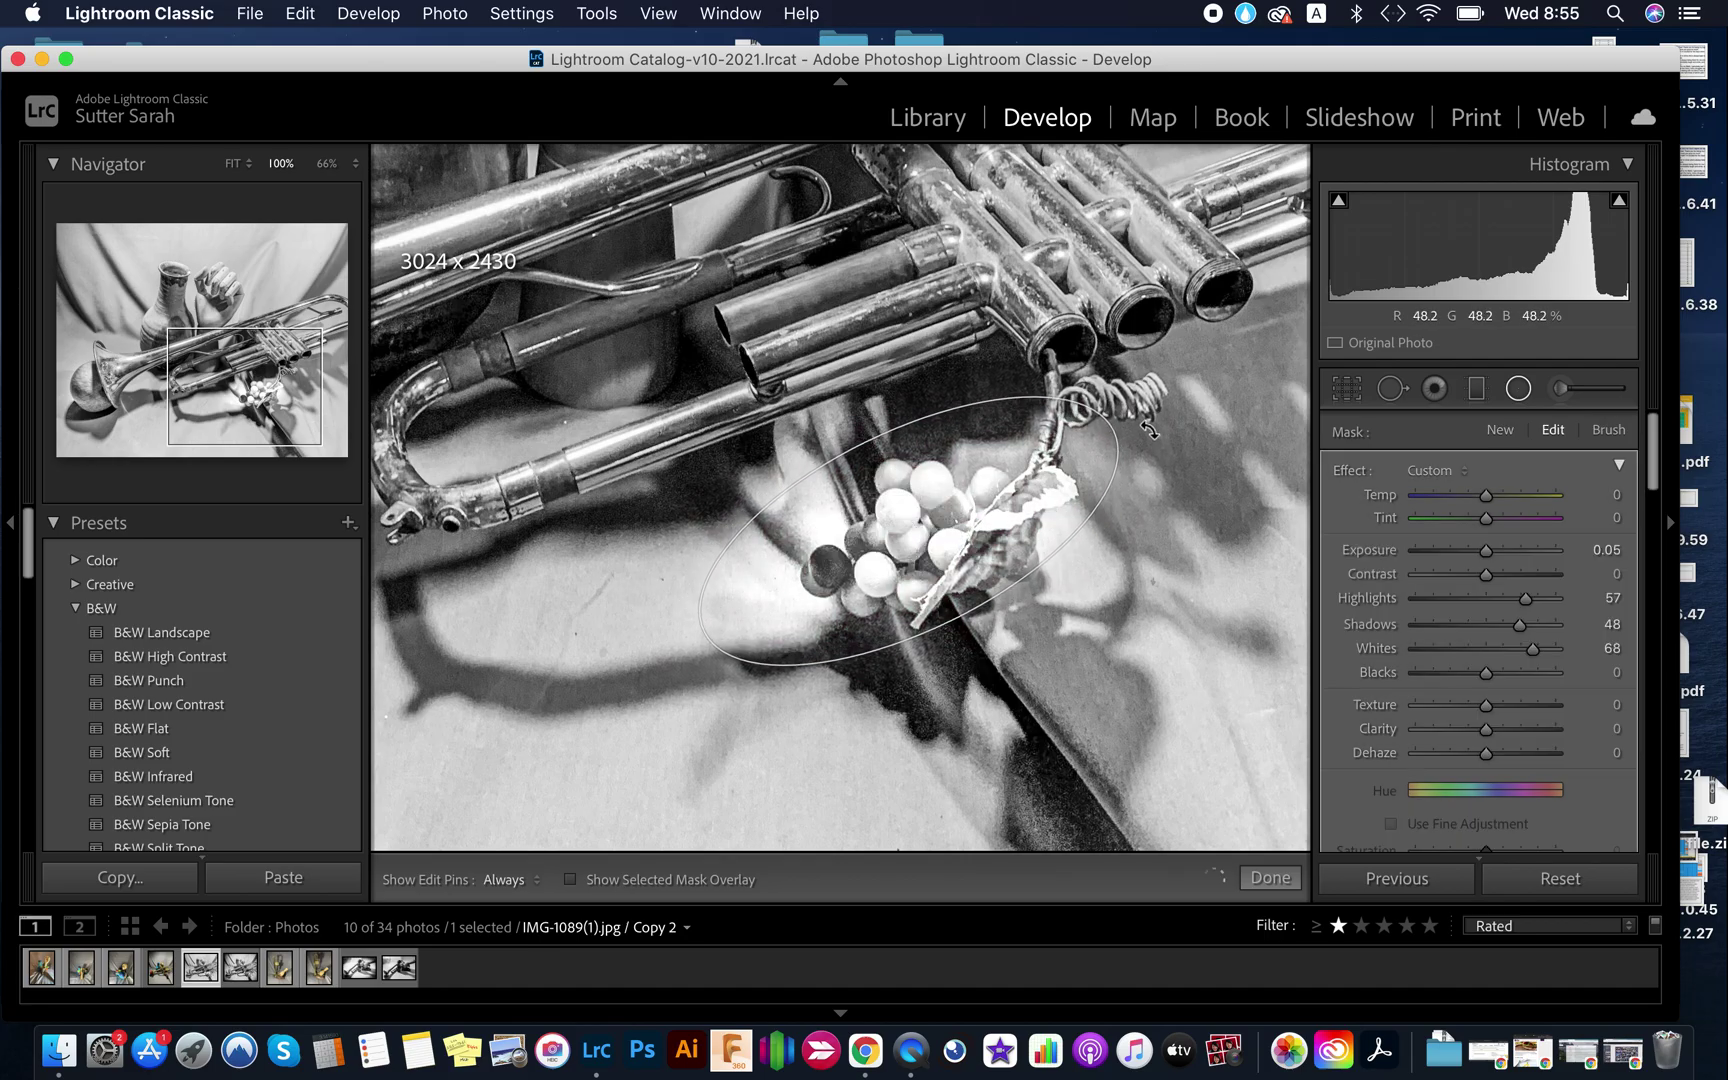
{"action": "left_click_drag", "start_coordinate": [978, 512], "coordinate": [990, 520]}
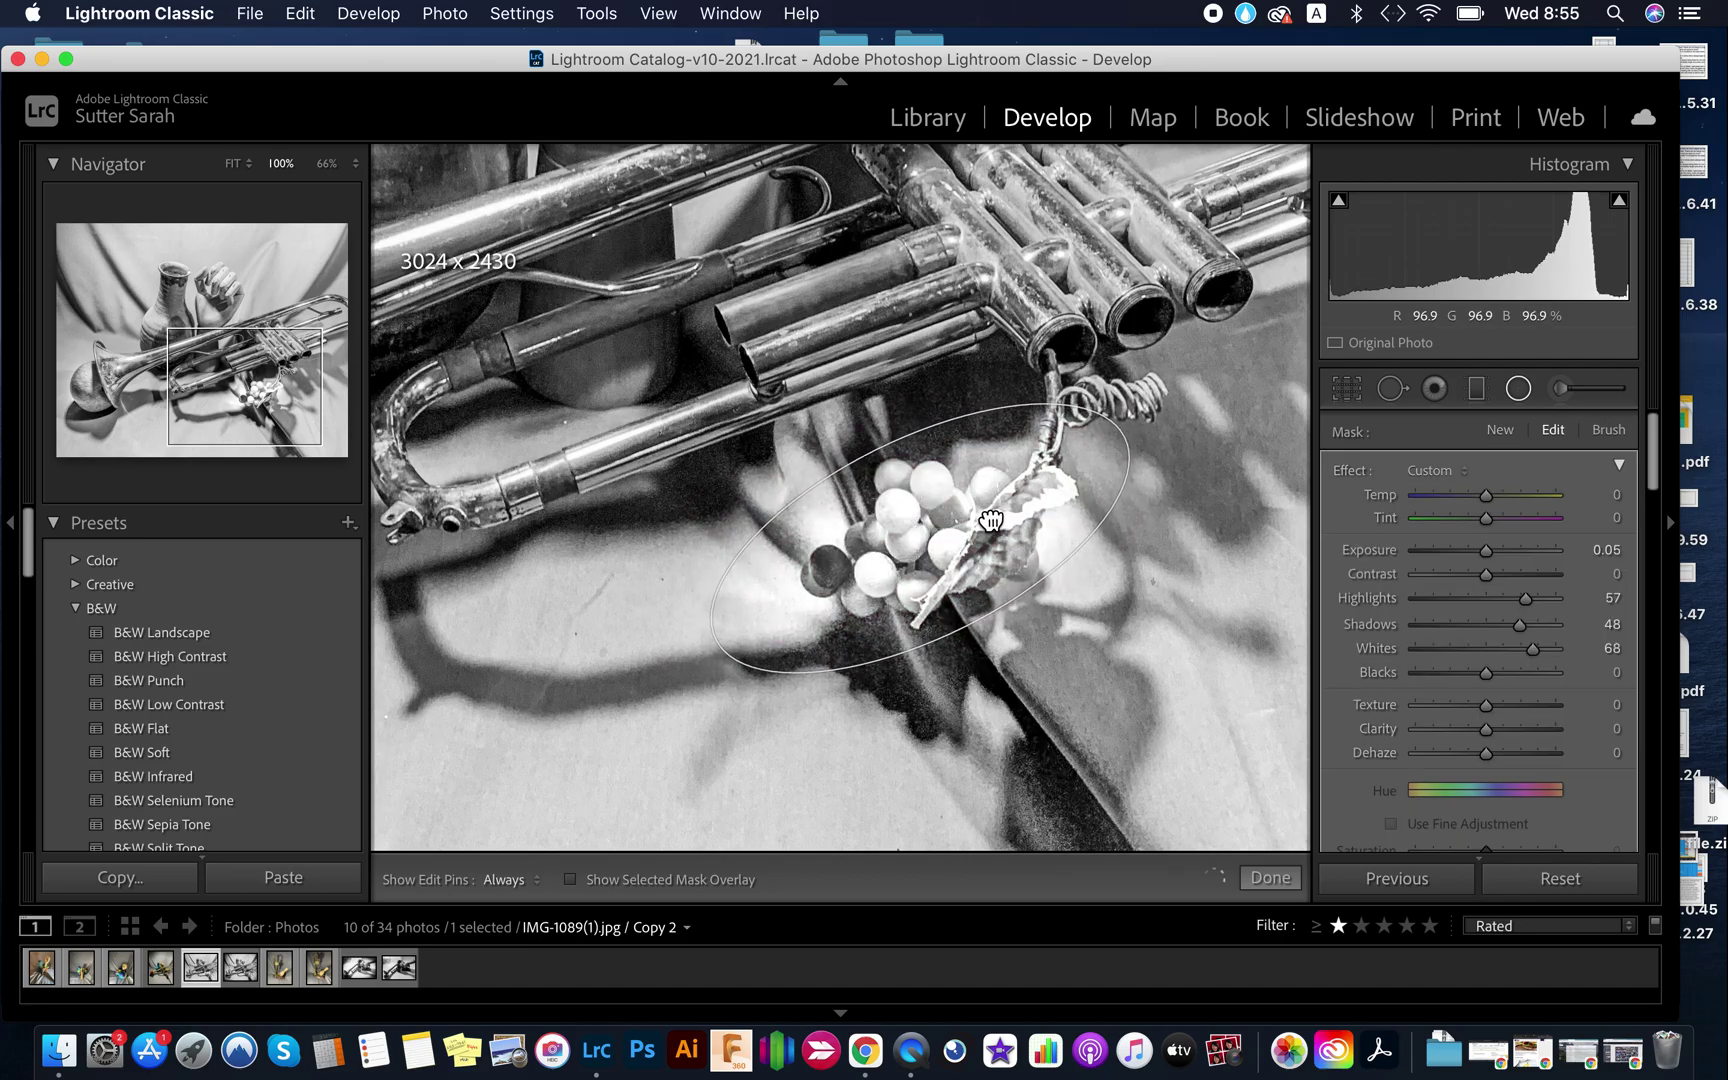
{"action": "key", "text": "super+minus"}
{"action": "key", "text": "super+minus"}
{"action": "key", "text": "super+minus"}
{"action": "key", "text": "super+minus"}
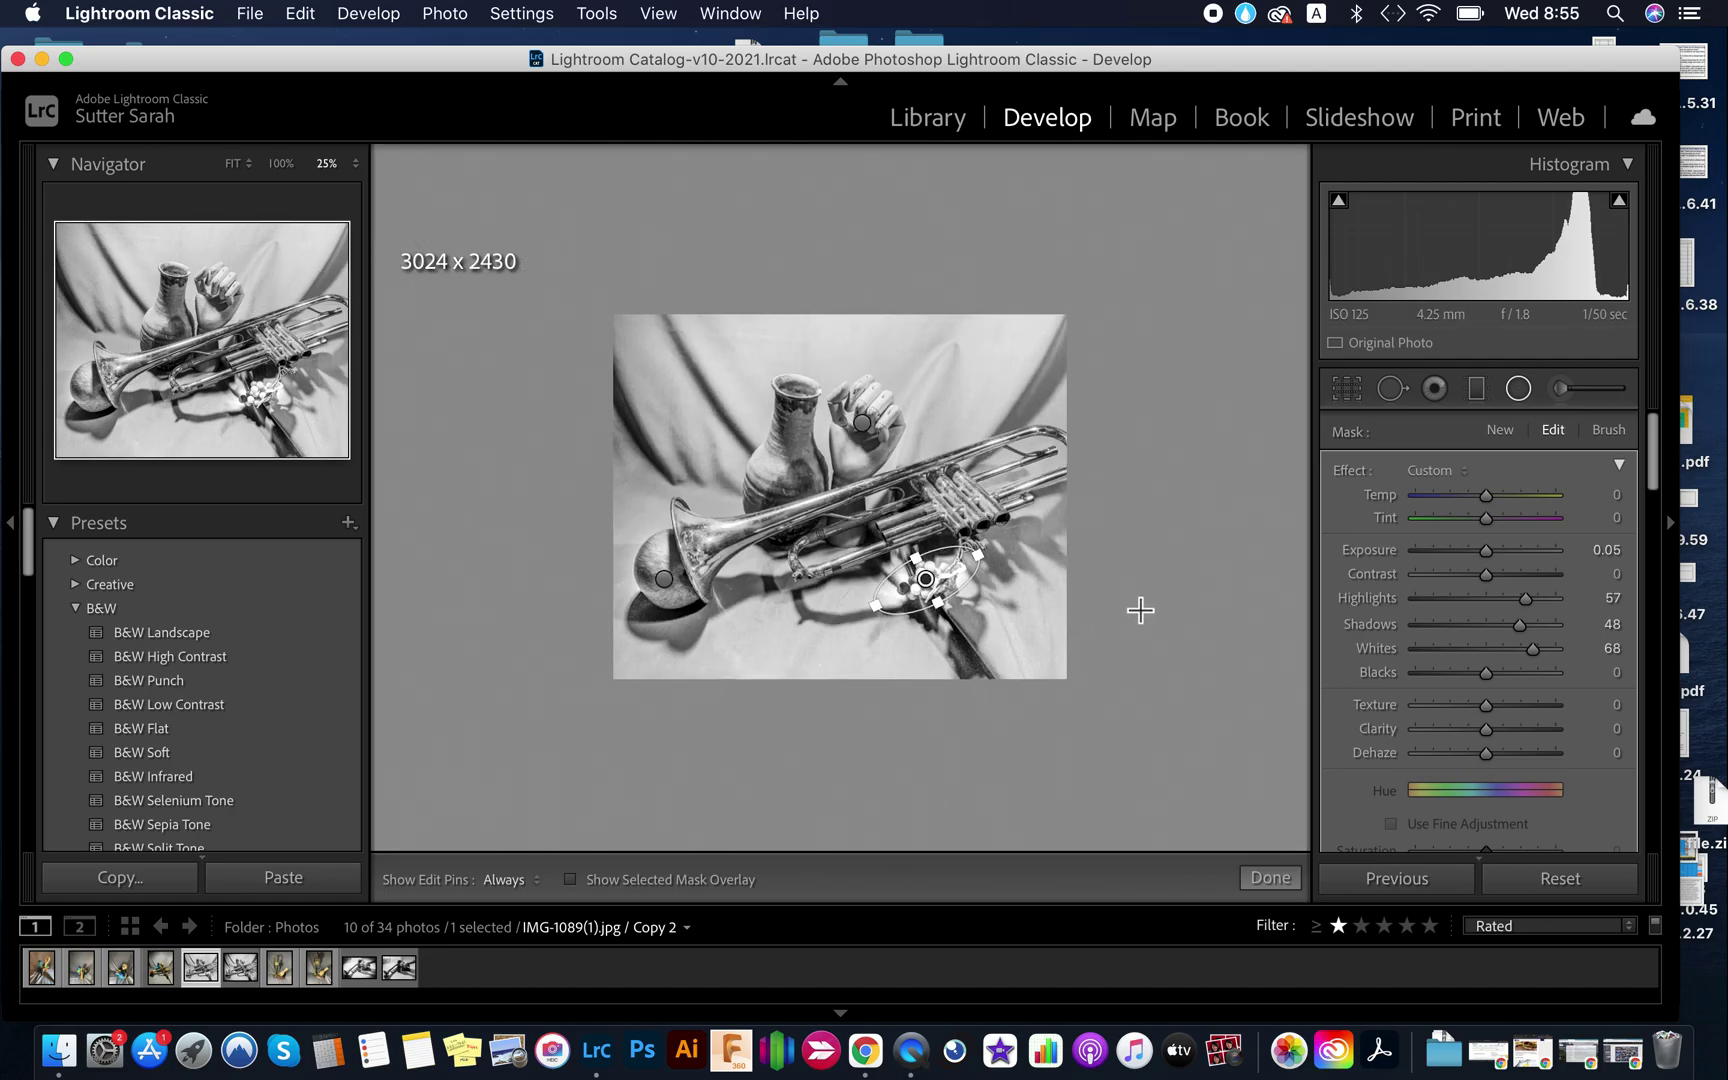
{"action": "left_click", "coordinate": [1267, 878]}
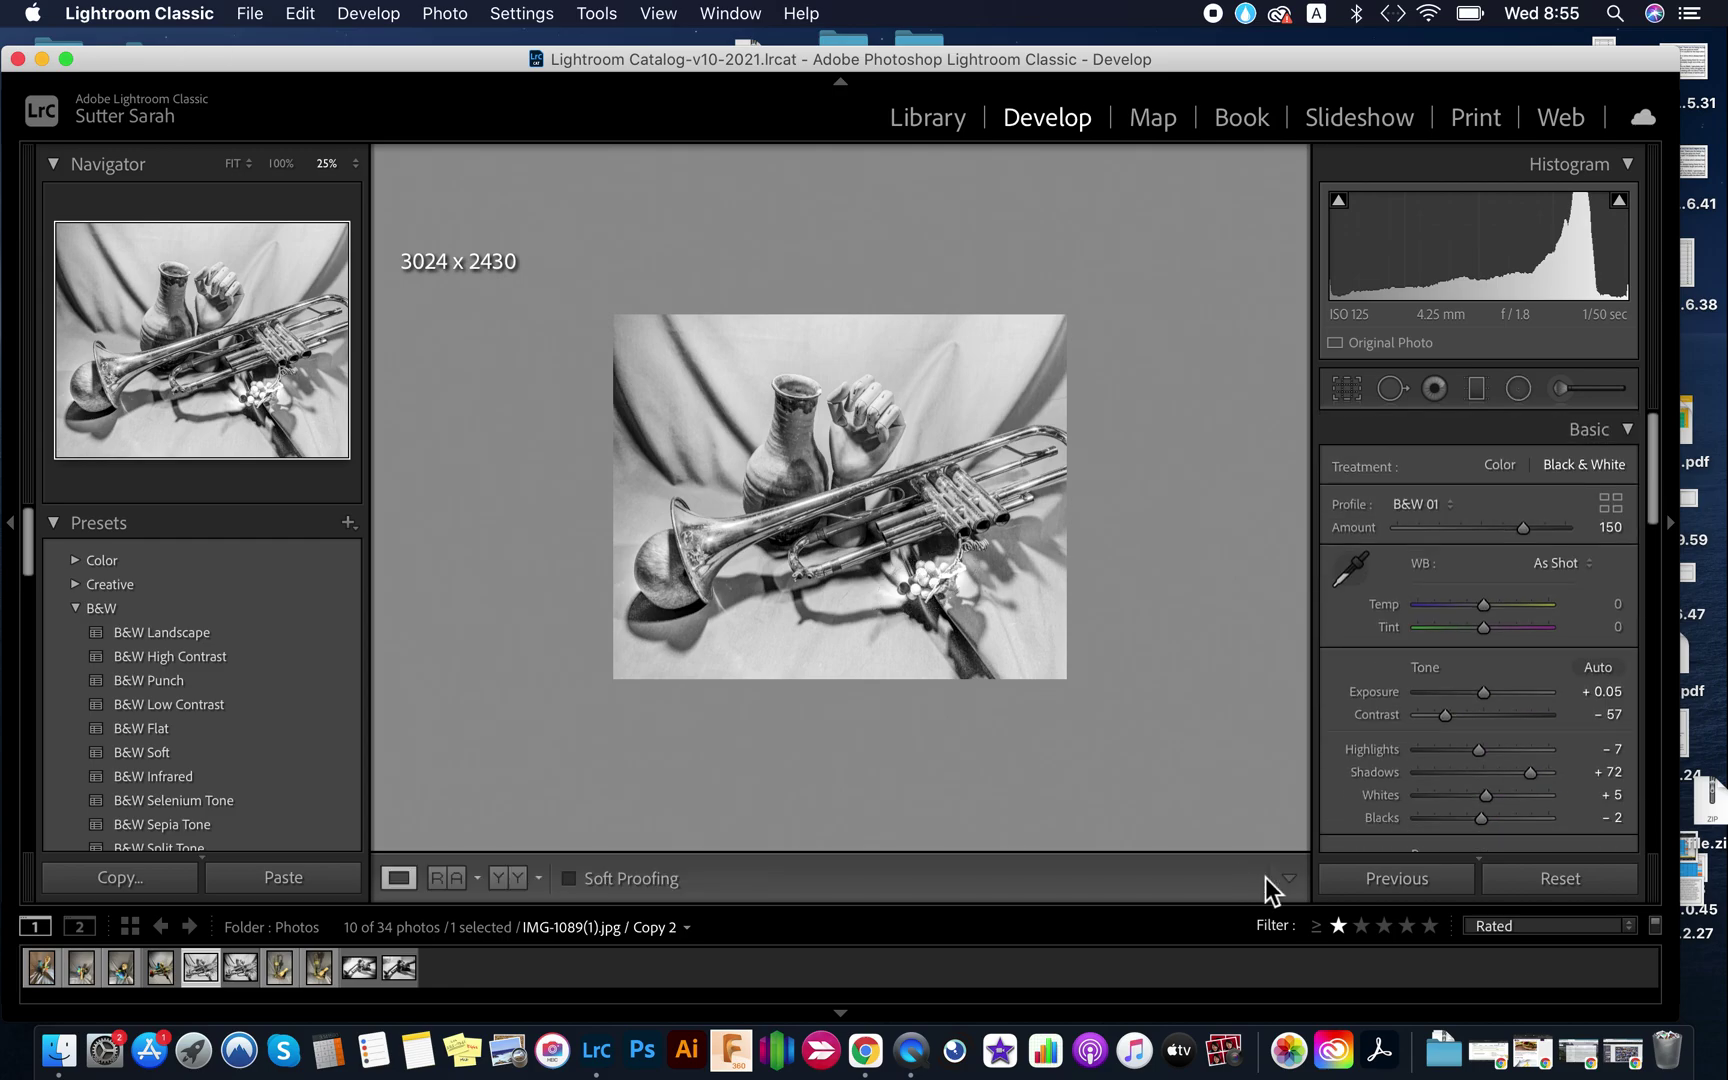
Examine the brightened hand and grapes up close and return to a view of the whole photo.
{"action": "left_click", "coordinate": [939, 578]}
{"action": "scroll", "coordinate": [939, 578], "scroll_direction": "up", "scroll_amount": 5}
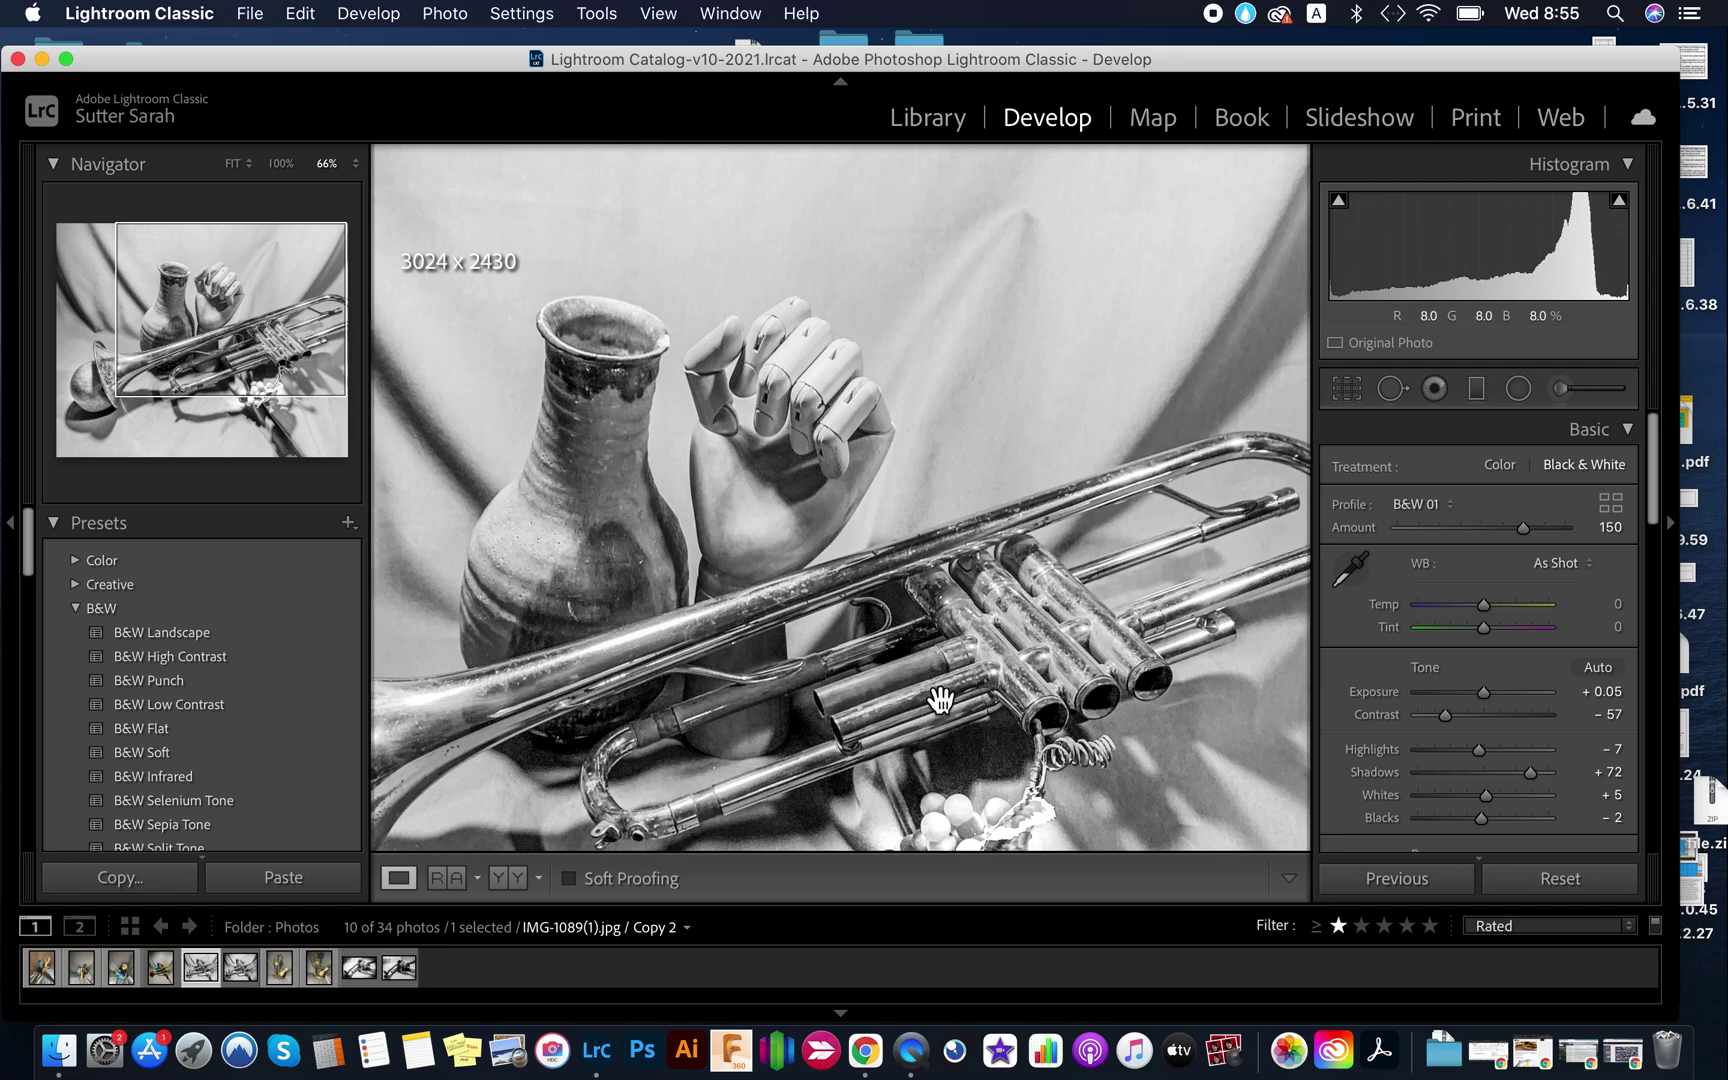
{"action": "scroll", "coordinate": [965, 655], "scroll_direction": "down", "scroll_amount": 3}
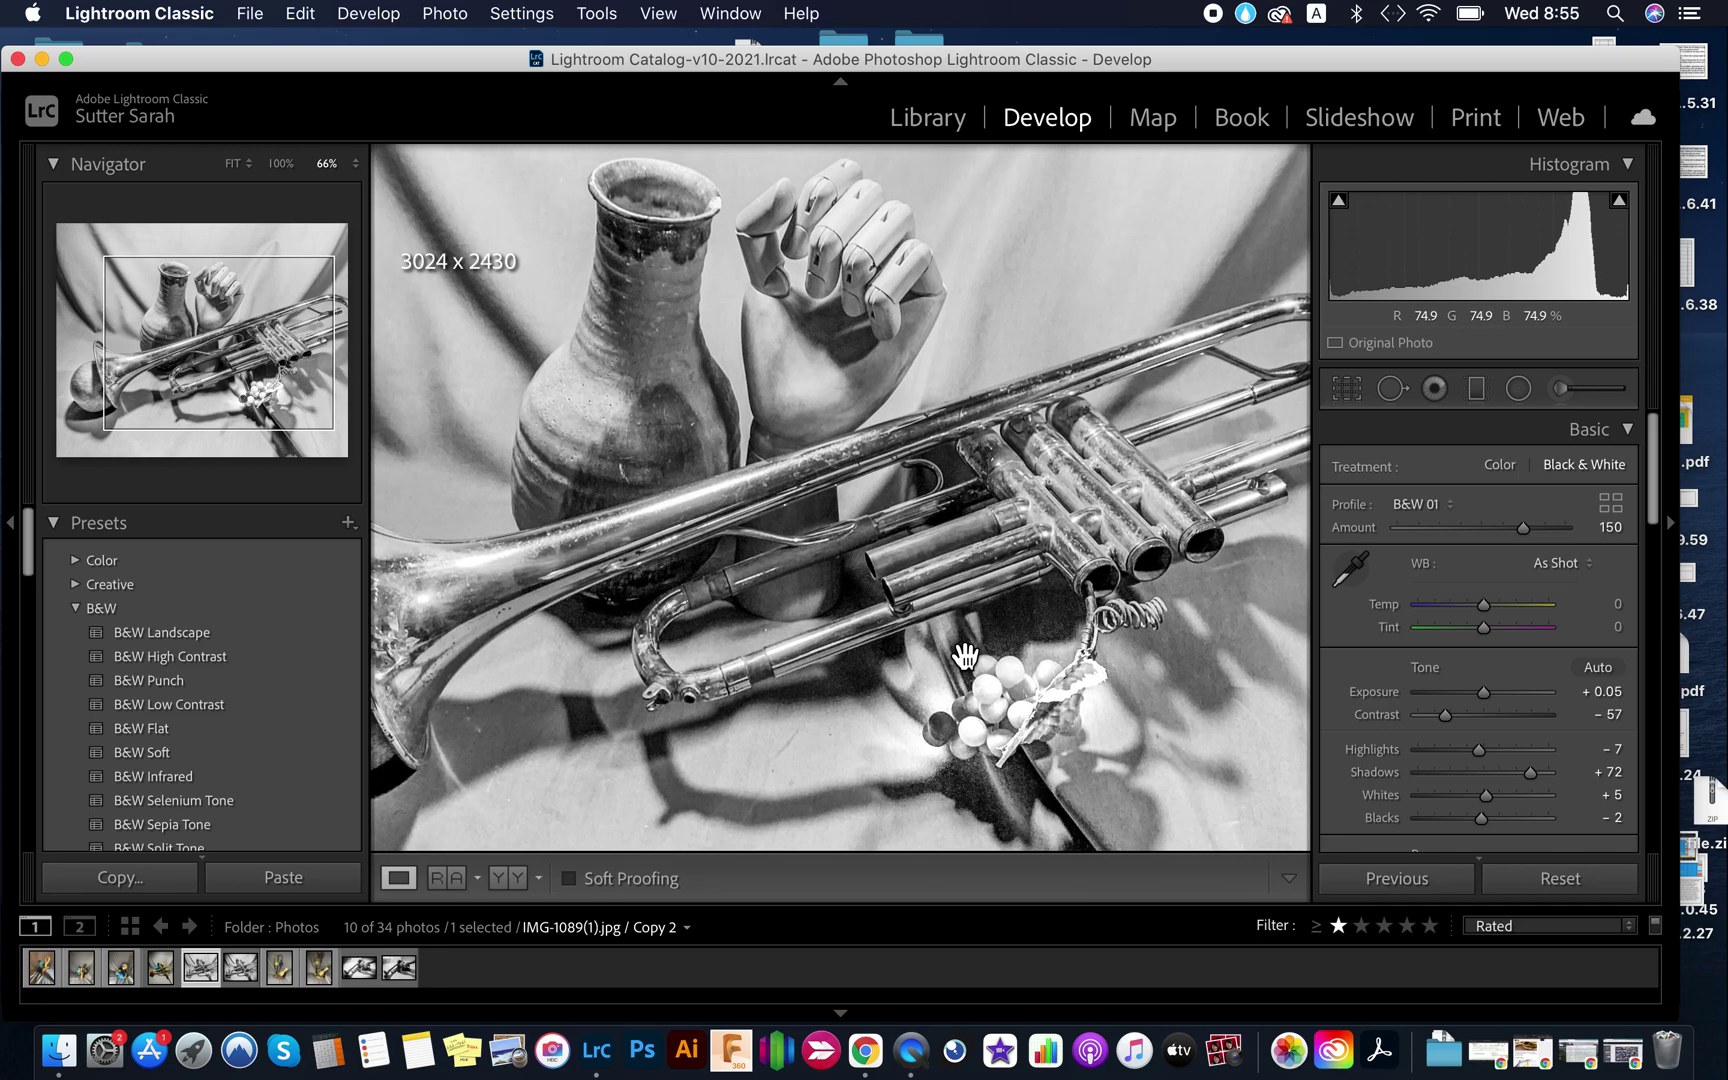
{"action": "left_click", "coordinate": [965, 655]}
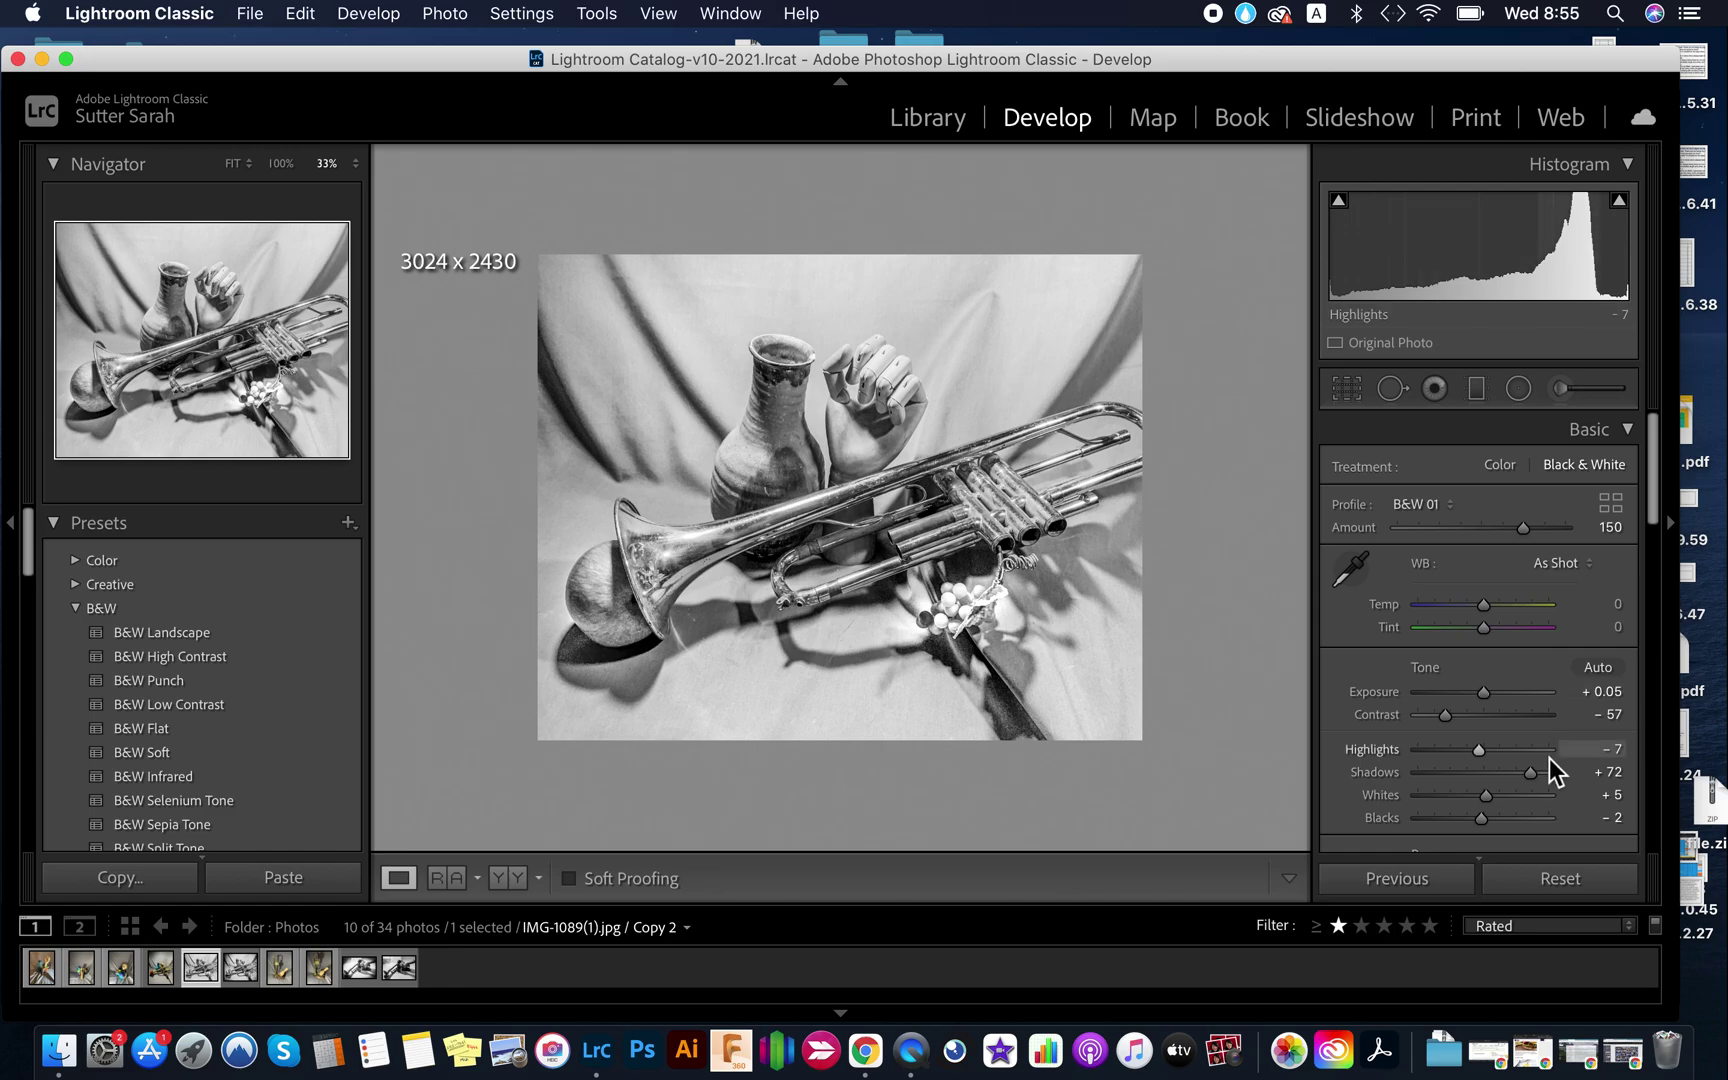
Apply a dark post-crop vignette with Amount -61, Midpoint 63, Roundness -24 and Feather 64.
{"action": "scroll", "coordinate": [1548, 757], "scroll_direction": "down", "scroll_amount": 2}
{"action": "scroll", "coordinate": [1548, 757], "scroll_direction": "down", "scroll_amount": 10}
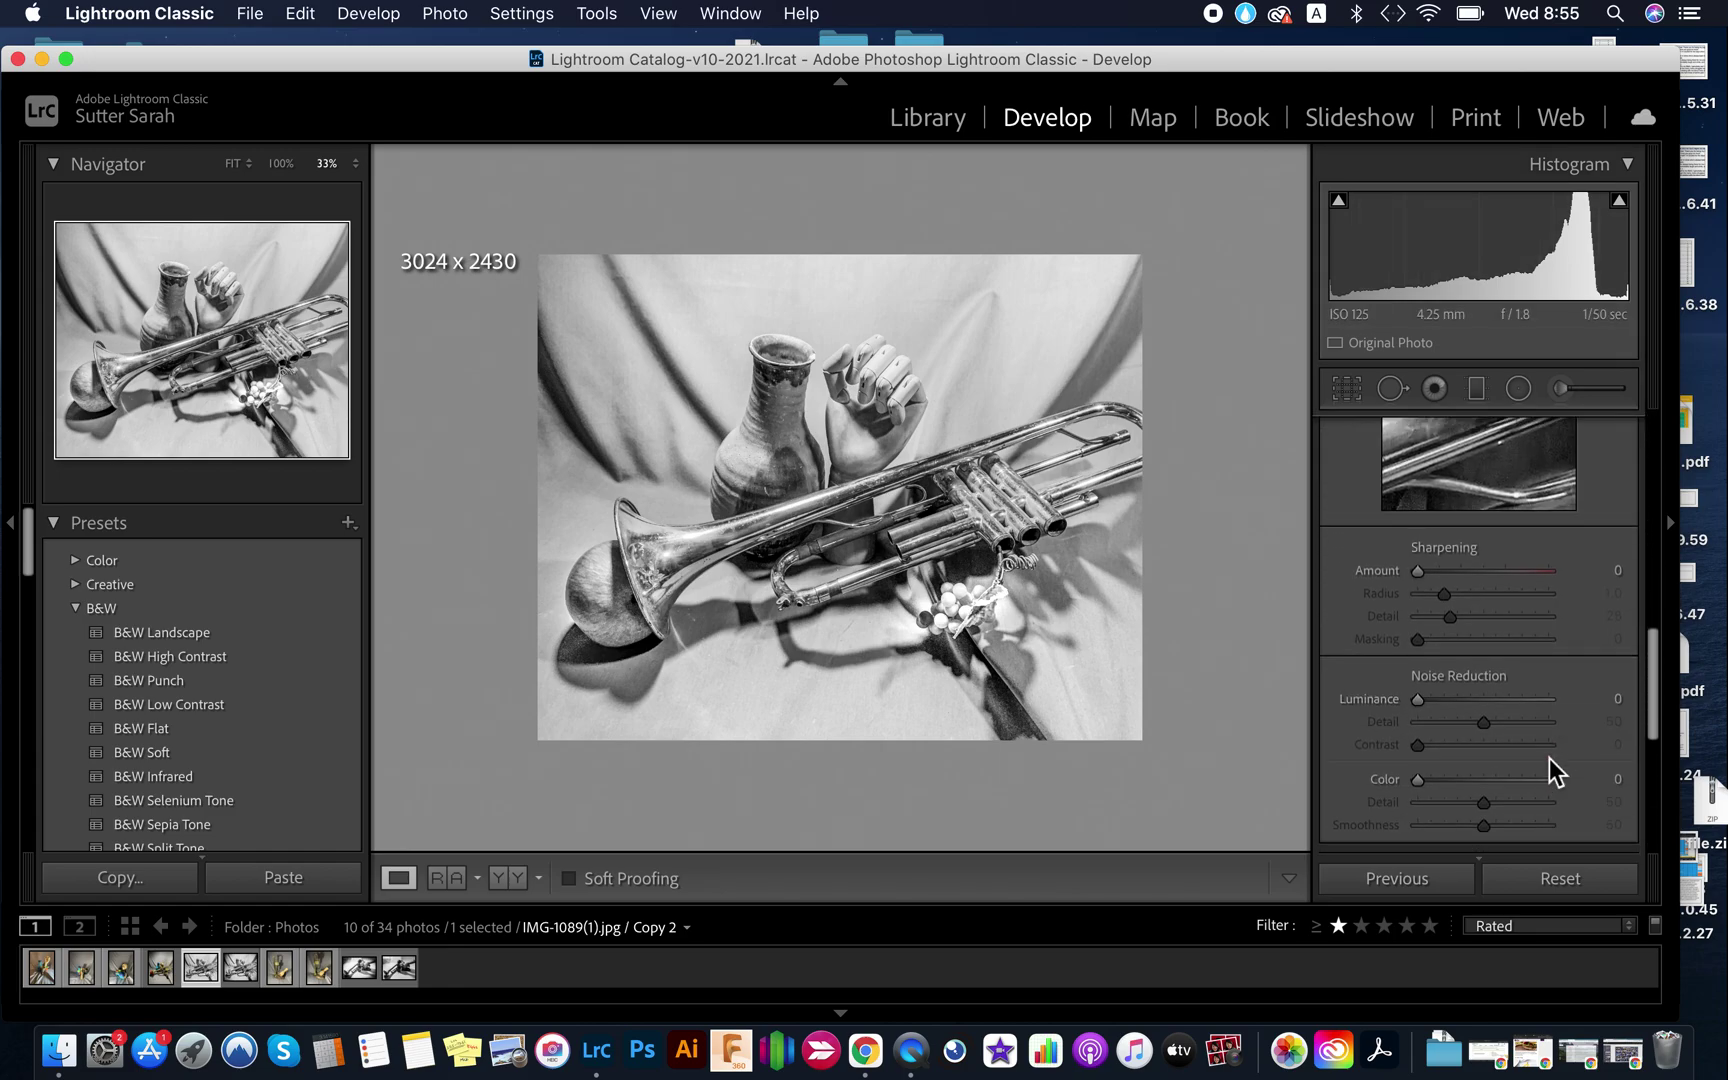
{"action": "scroll", "coordinate": [1548, 757], "scroll_direction": "down", "scroll_amount": 4}
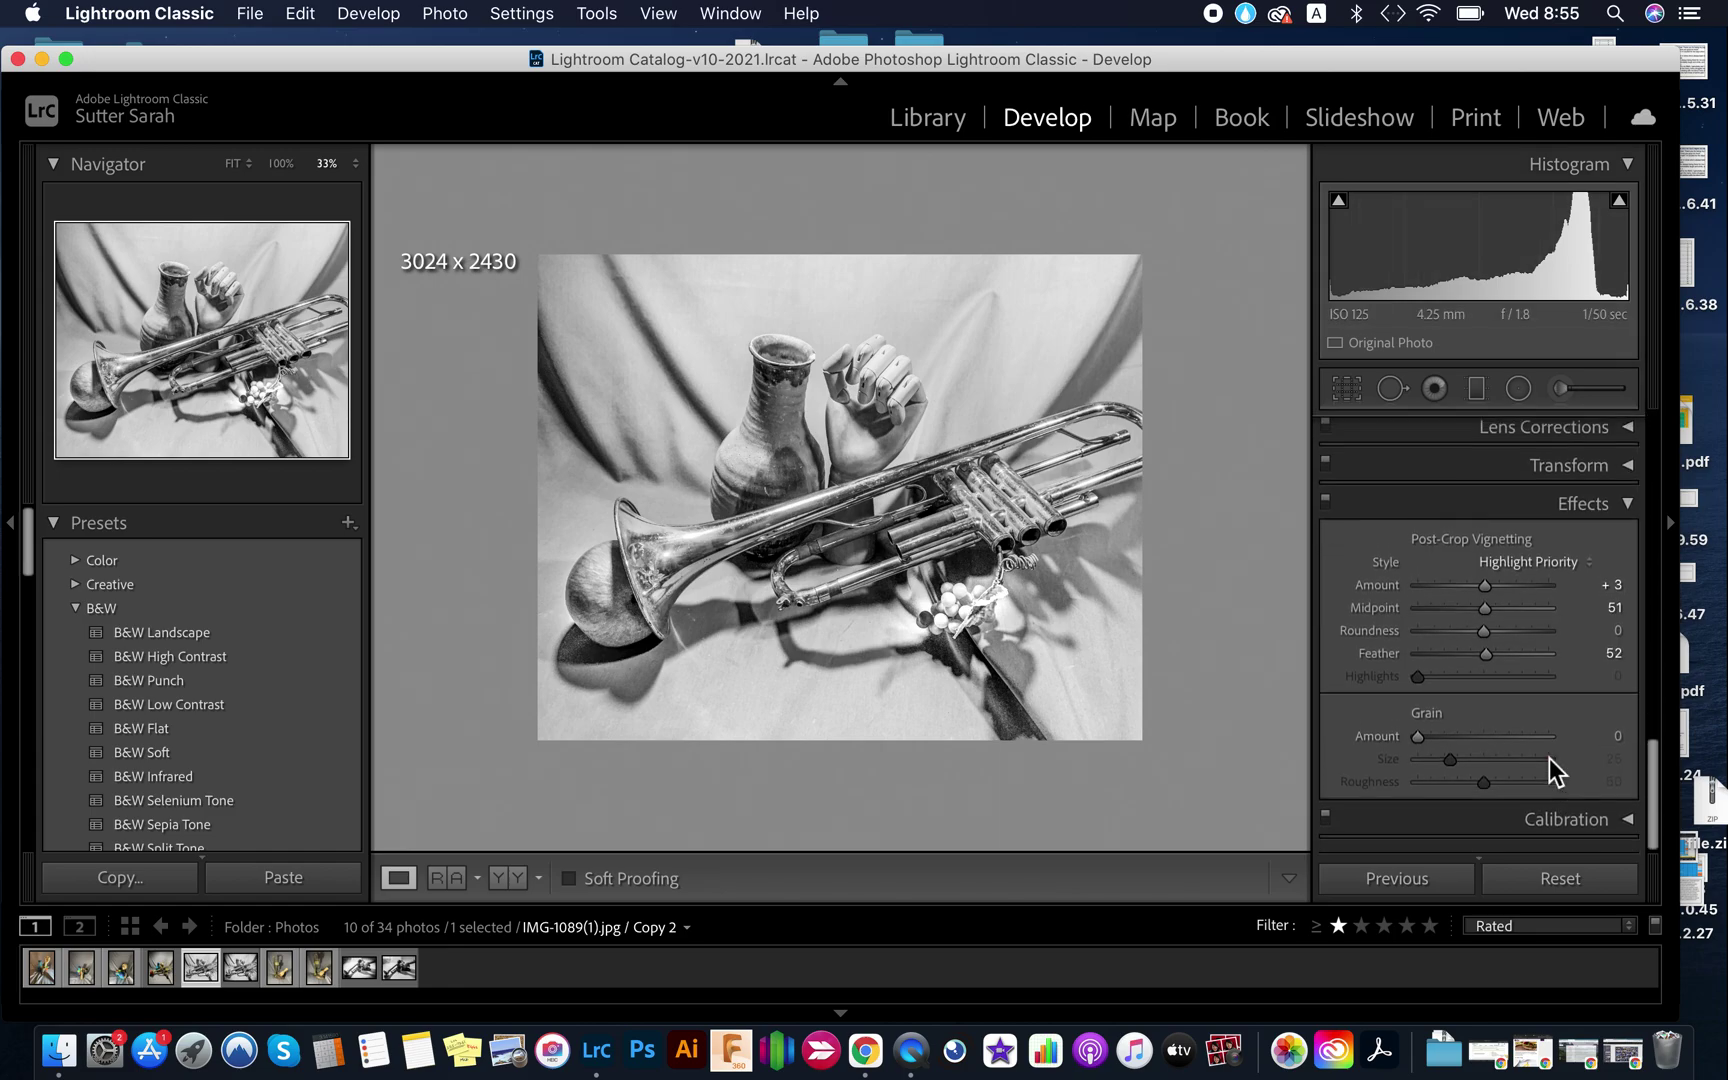
{"action": "right_click", "coordinate": [1625, 530]}
{"action": "left_click", "coordinate": [1446, 528]}
{"action": "left_click", "coordinate": [1628, 510]}
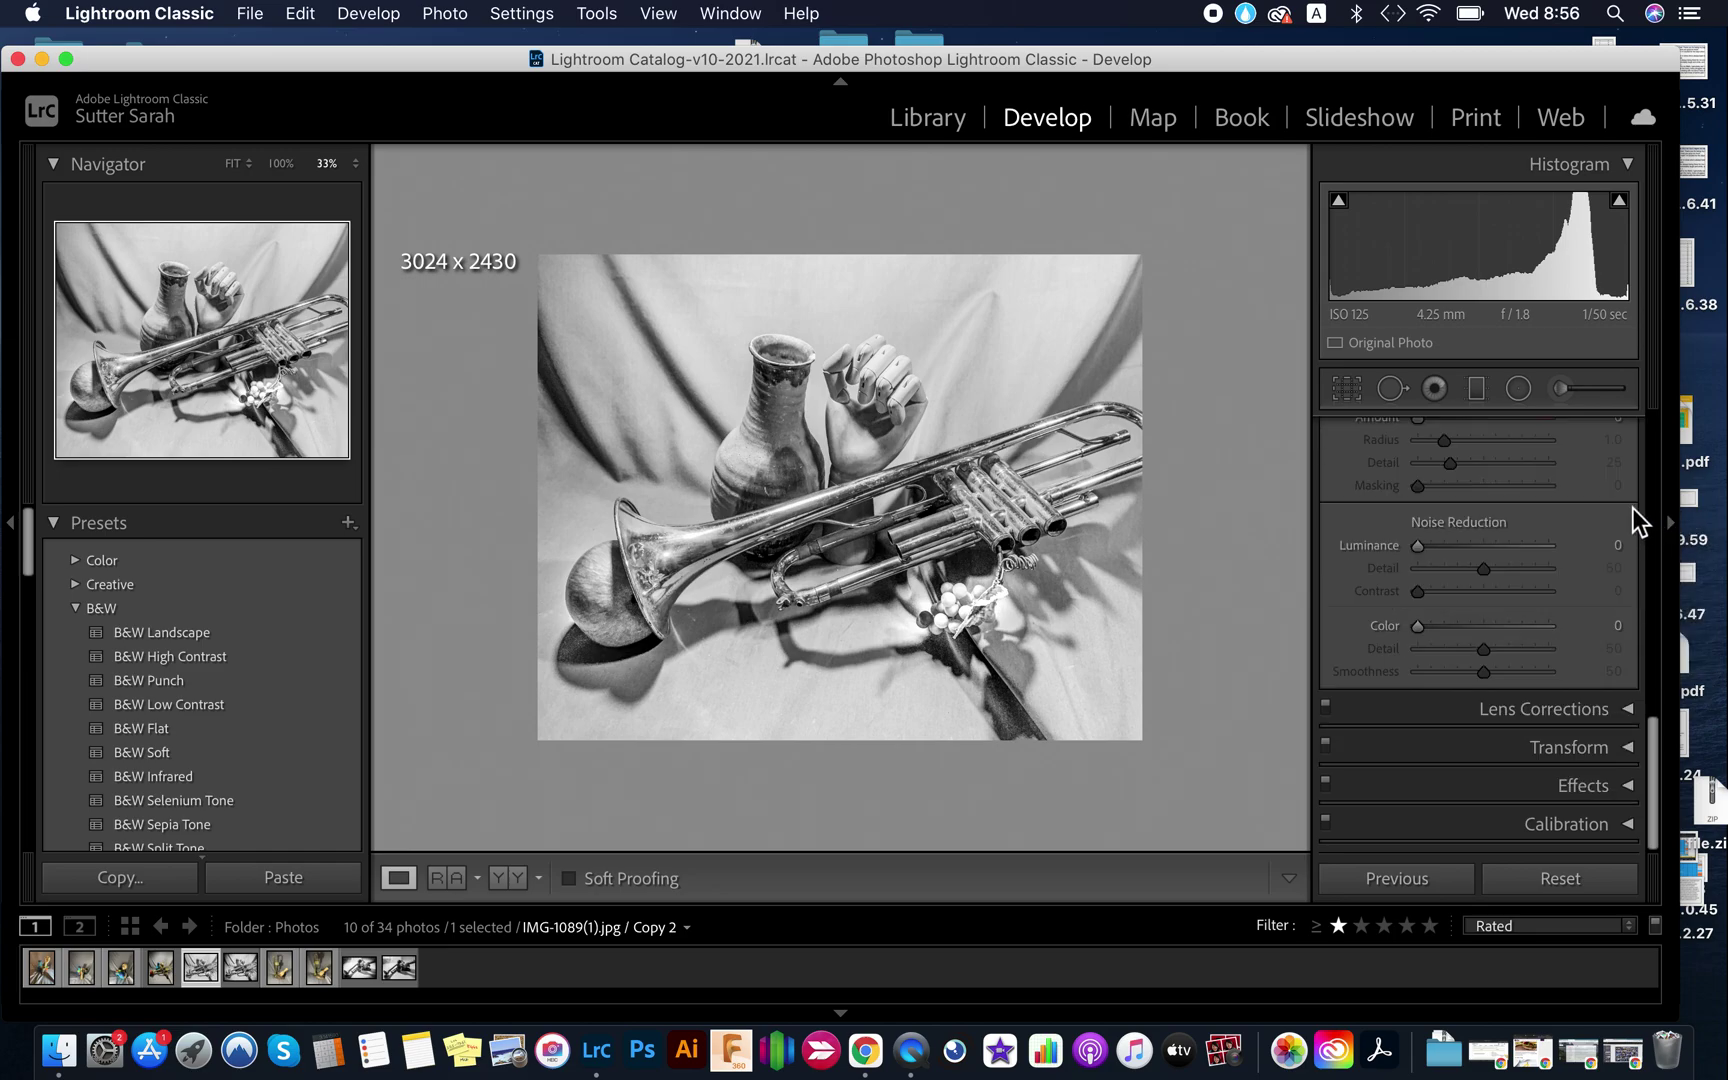
{"action": "left_click", "coordinate": [1635, 792]}
{"action": "mouse_move", "coordinate": [1489, 643]}
{"action": "left_mouse_down"}
{"action": "mouse_move", "coordinate": [1458, 649]}
{"action": "mouse_move", "coordinate": [1538, 641]}
{"action": "mouse_move", "coordinate": [1447, 660]}
{"action": "mouse_move", "coordinate": [1509, 668]}
{"action": "left_mouse_up"}
{"action": "left_click_drag", "start_coordinate": [1517, 668], "coordinate": [1505, 711]}
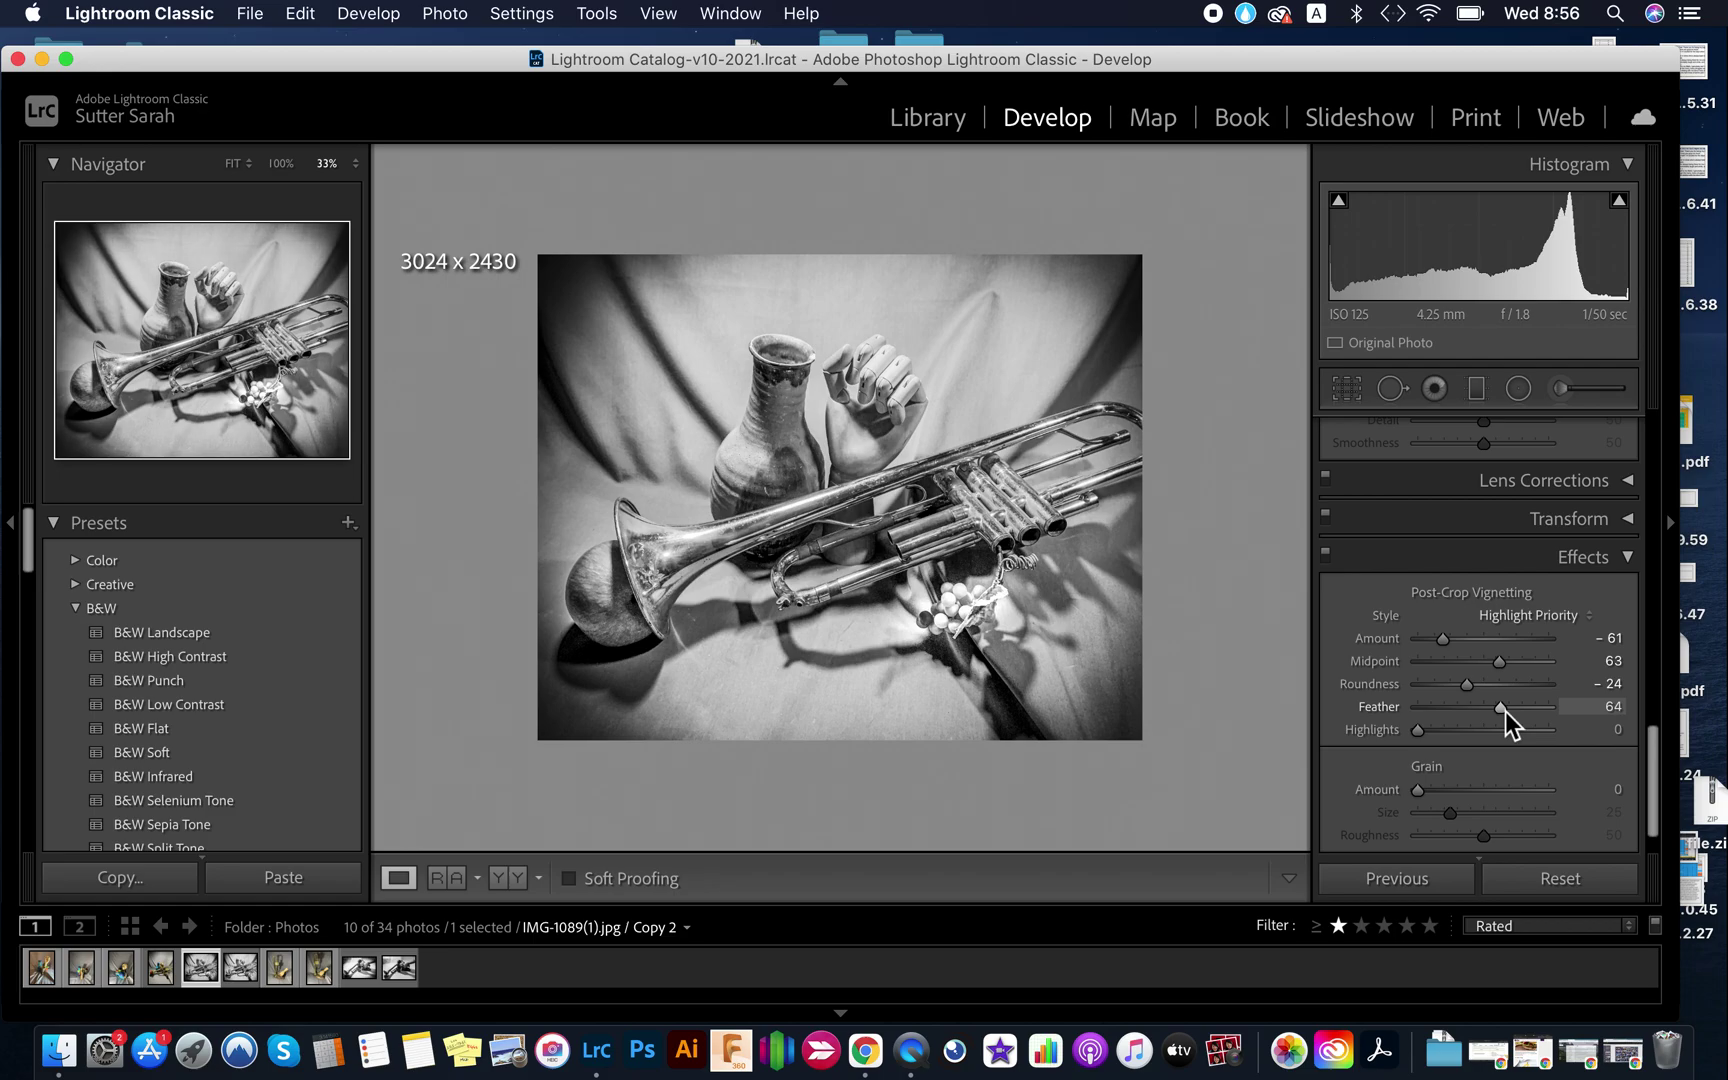
Raise the photo's overall Exposure to +0.40 in the basic tone settings.
{"action": "scroll", "coordinate": [1459, 750], "scroll_direction": "down", "scroll_amount": 2}
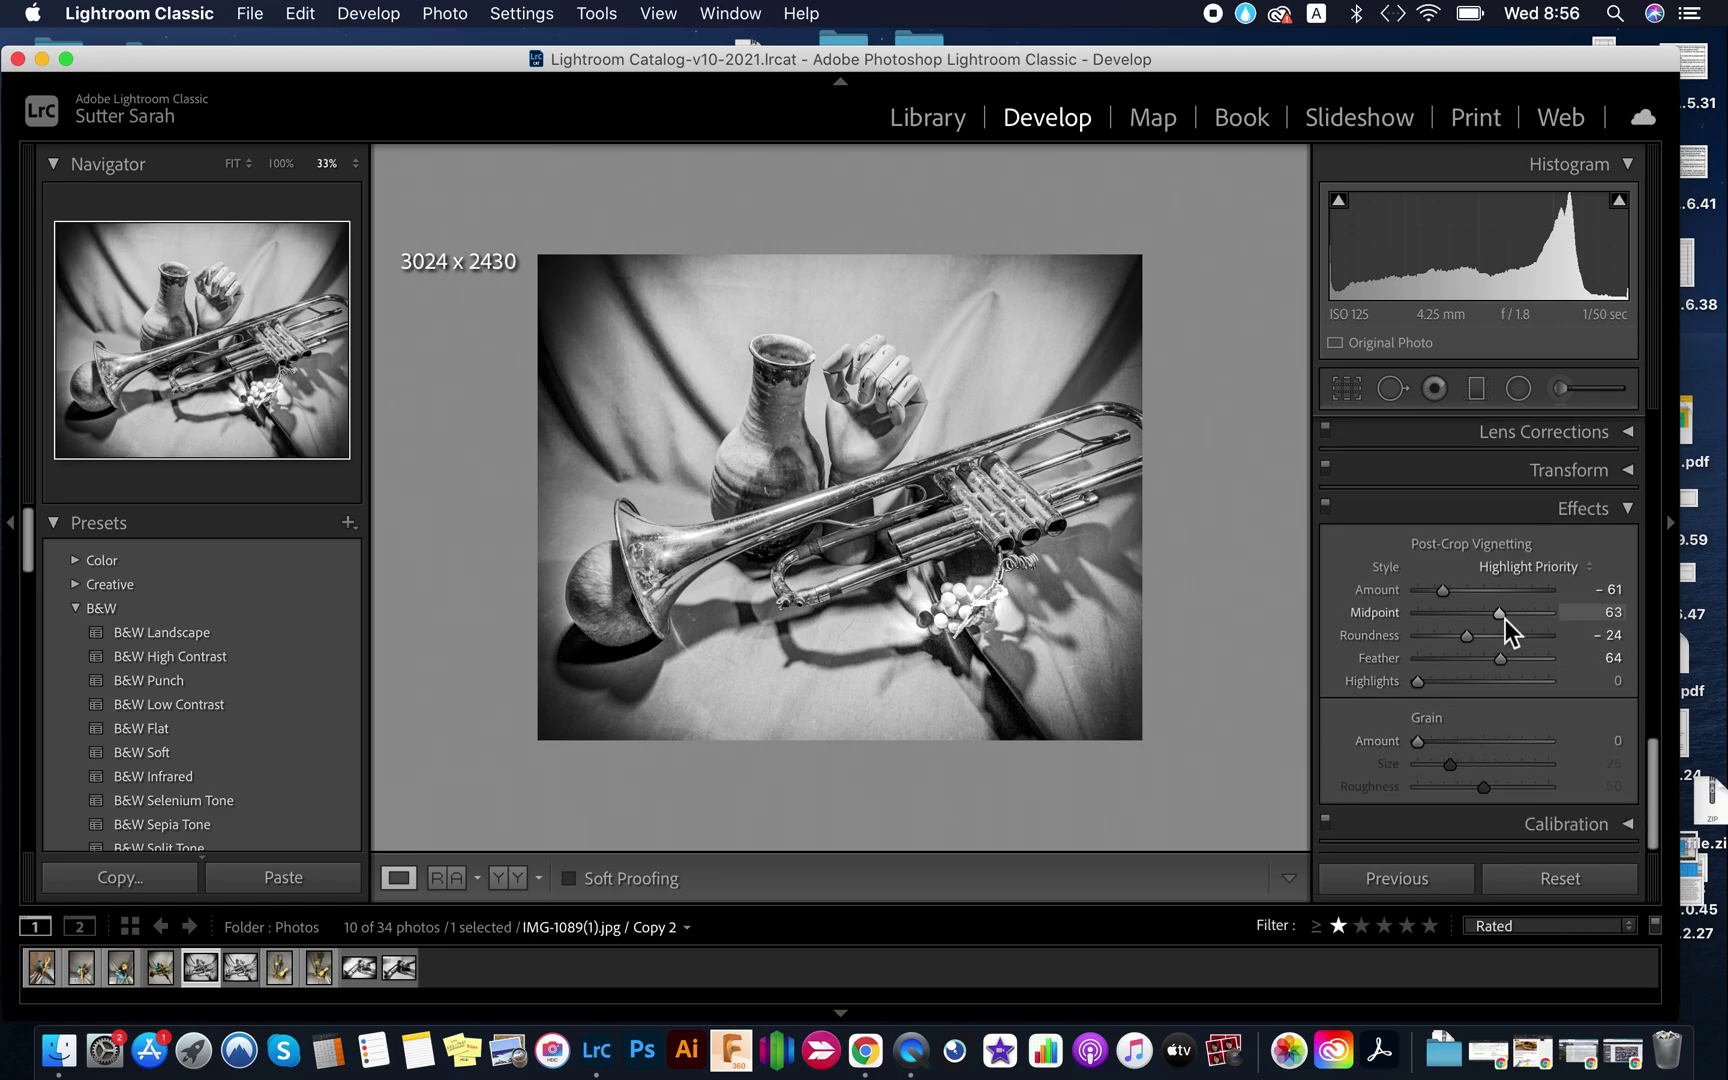
{"action": "scroll", "coordinate": [1505, 620], "scroll_direction": "up", "scroll_amount": 3}
{"action": "scroll", "coordinate": [1505, 620], "scroll_direction": "up", "scroll_amount": 15}
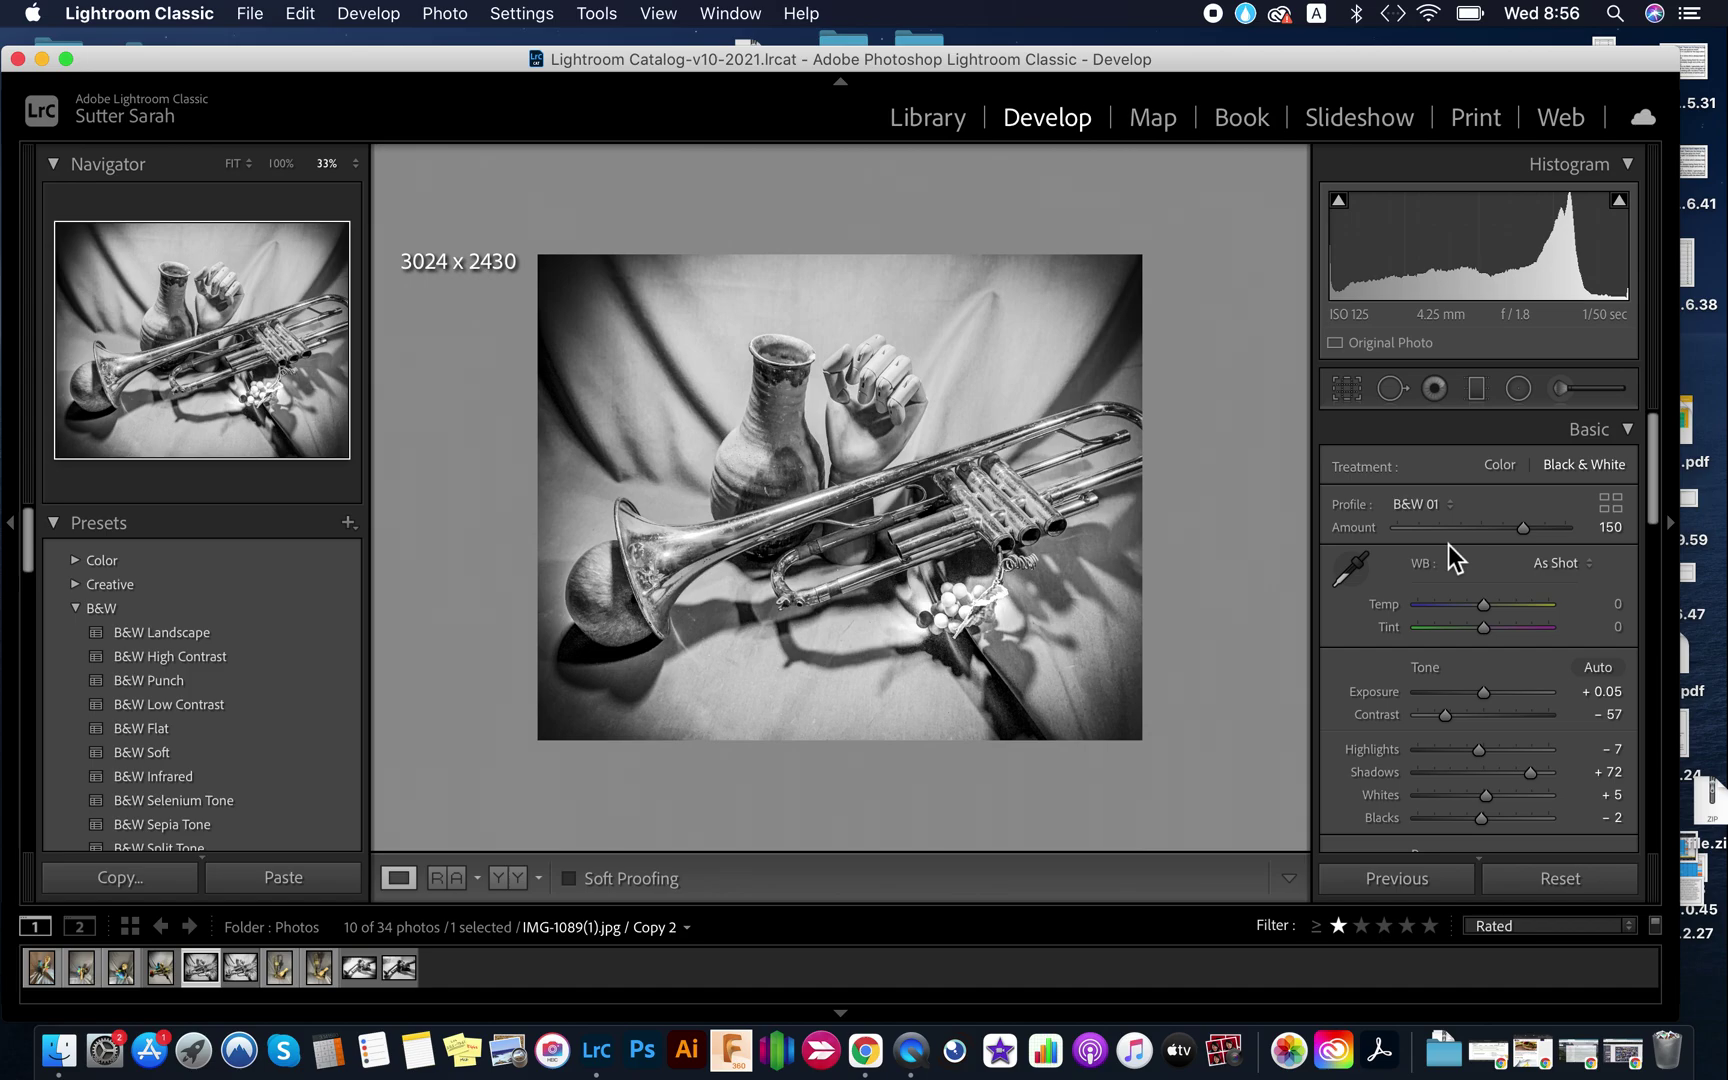
{"action": "left_click_drag", "start_coordinate": [1484, 693], "coordinate": [1489, 693]}
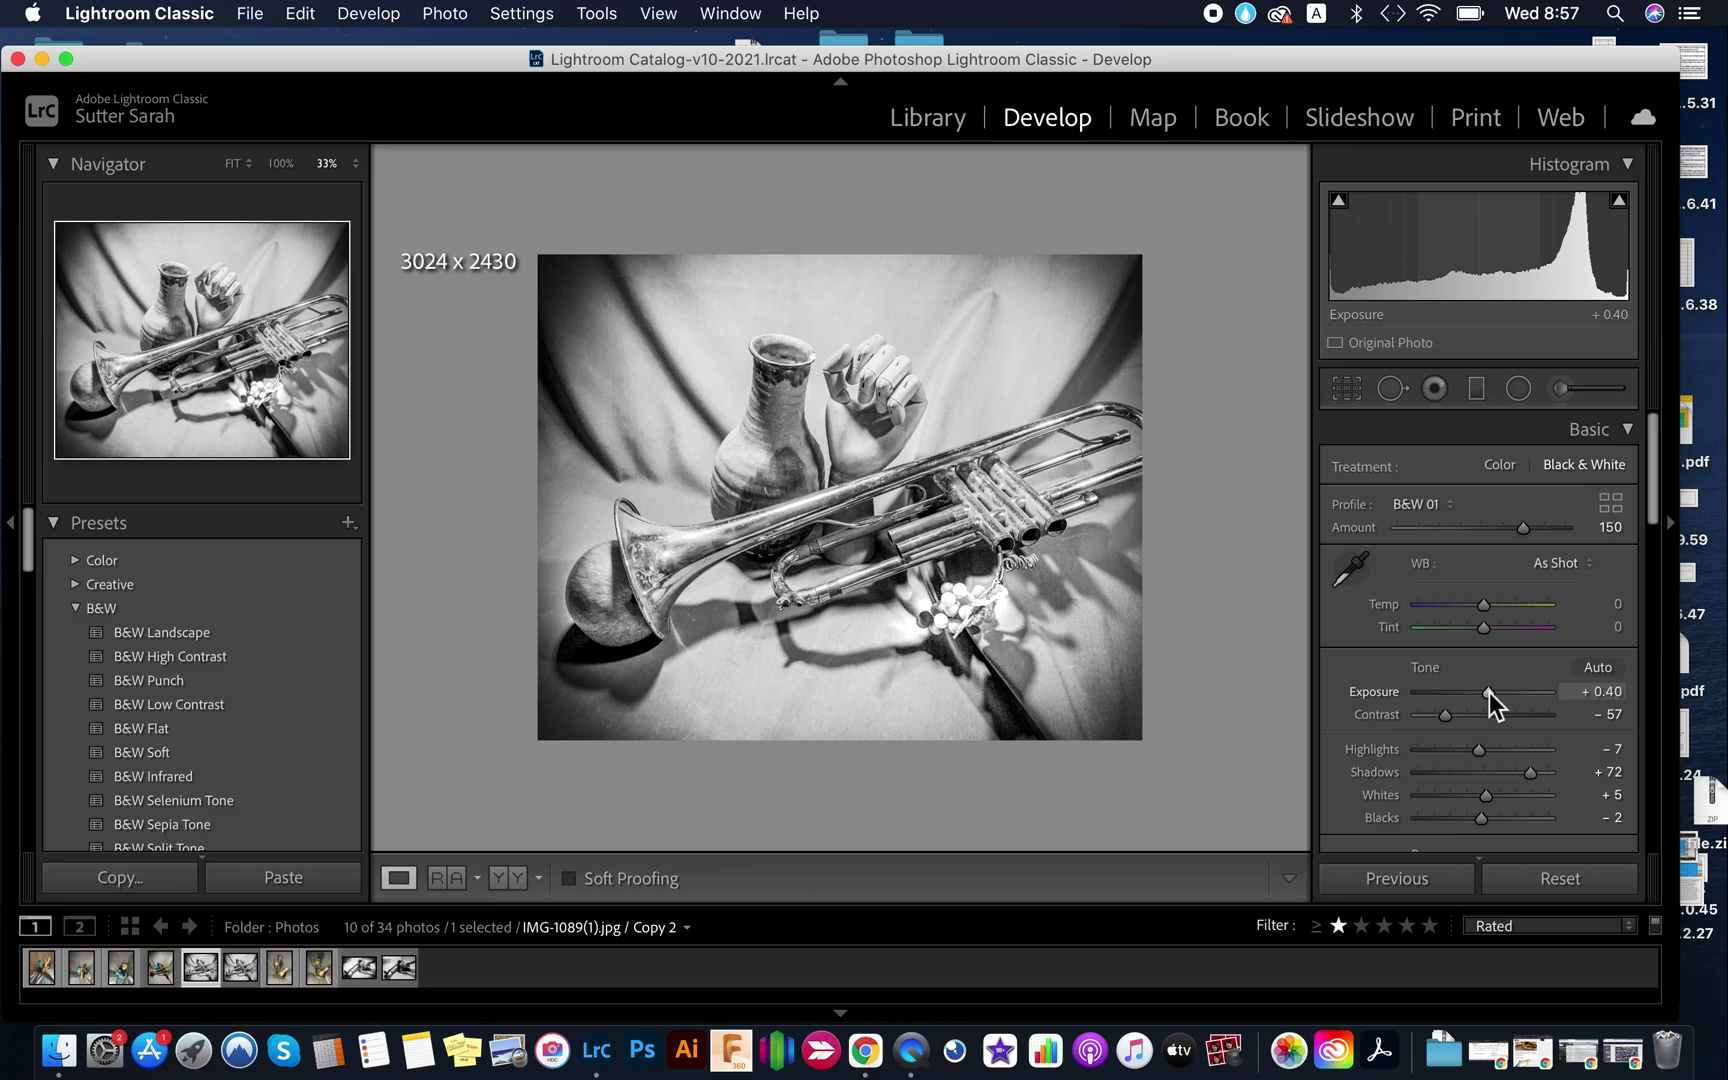
Compare the black-and-white edit of IMG-1089(1).jpg with its original colour version.
{"action": "key", "text": "Left"}
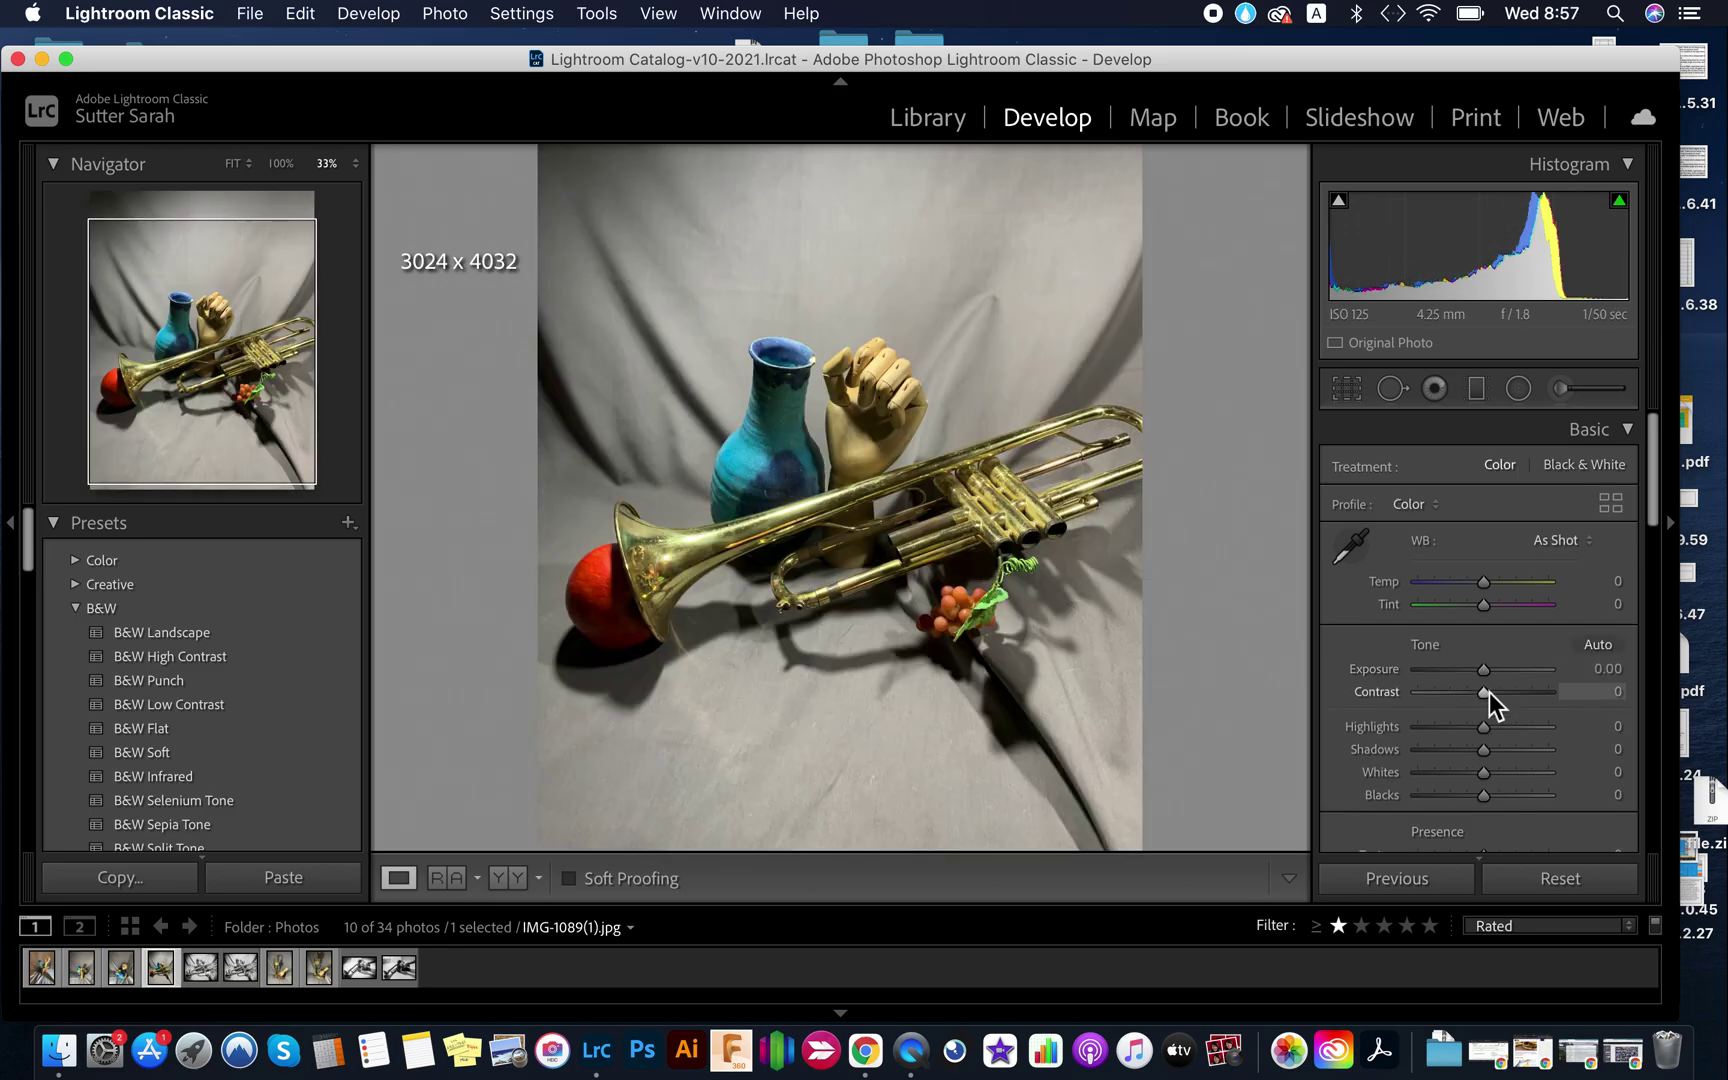
{"action": "key", "text": "Right"}
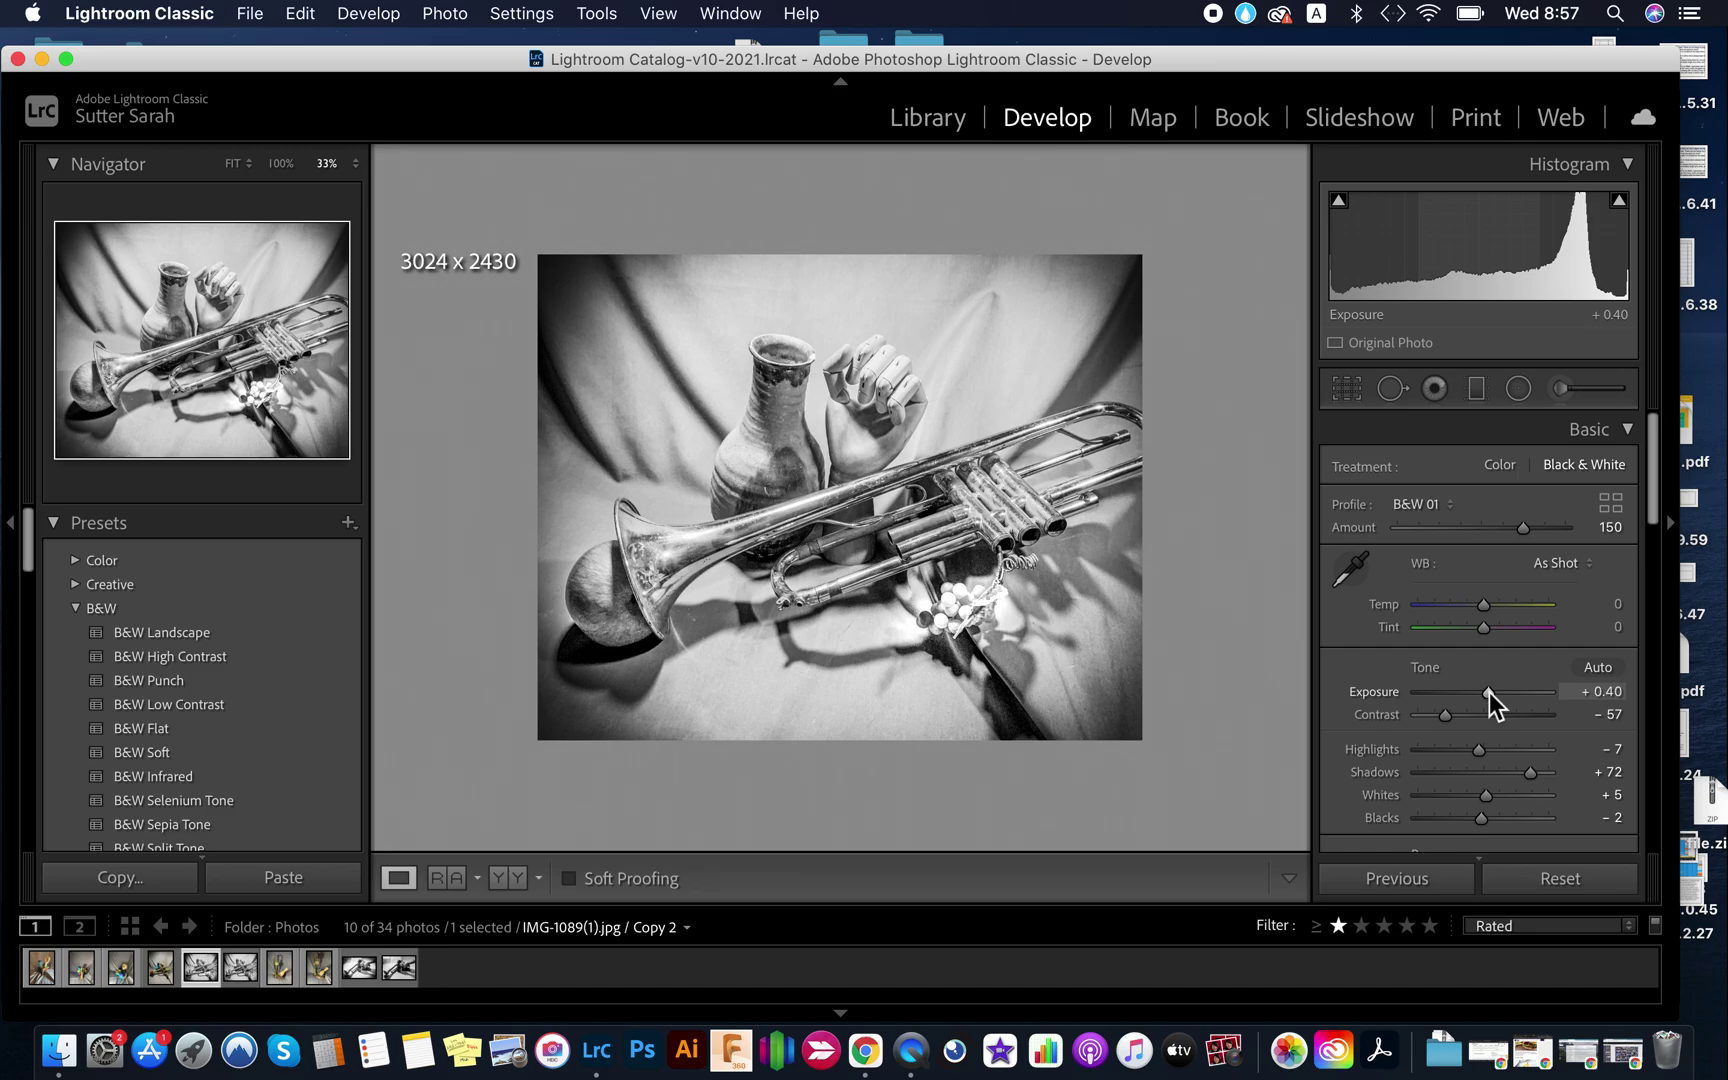
{"action": "scroll", "coordinate": [1521, 751], "scroll_direction": "down", "scroll_amount": 5}
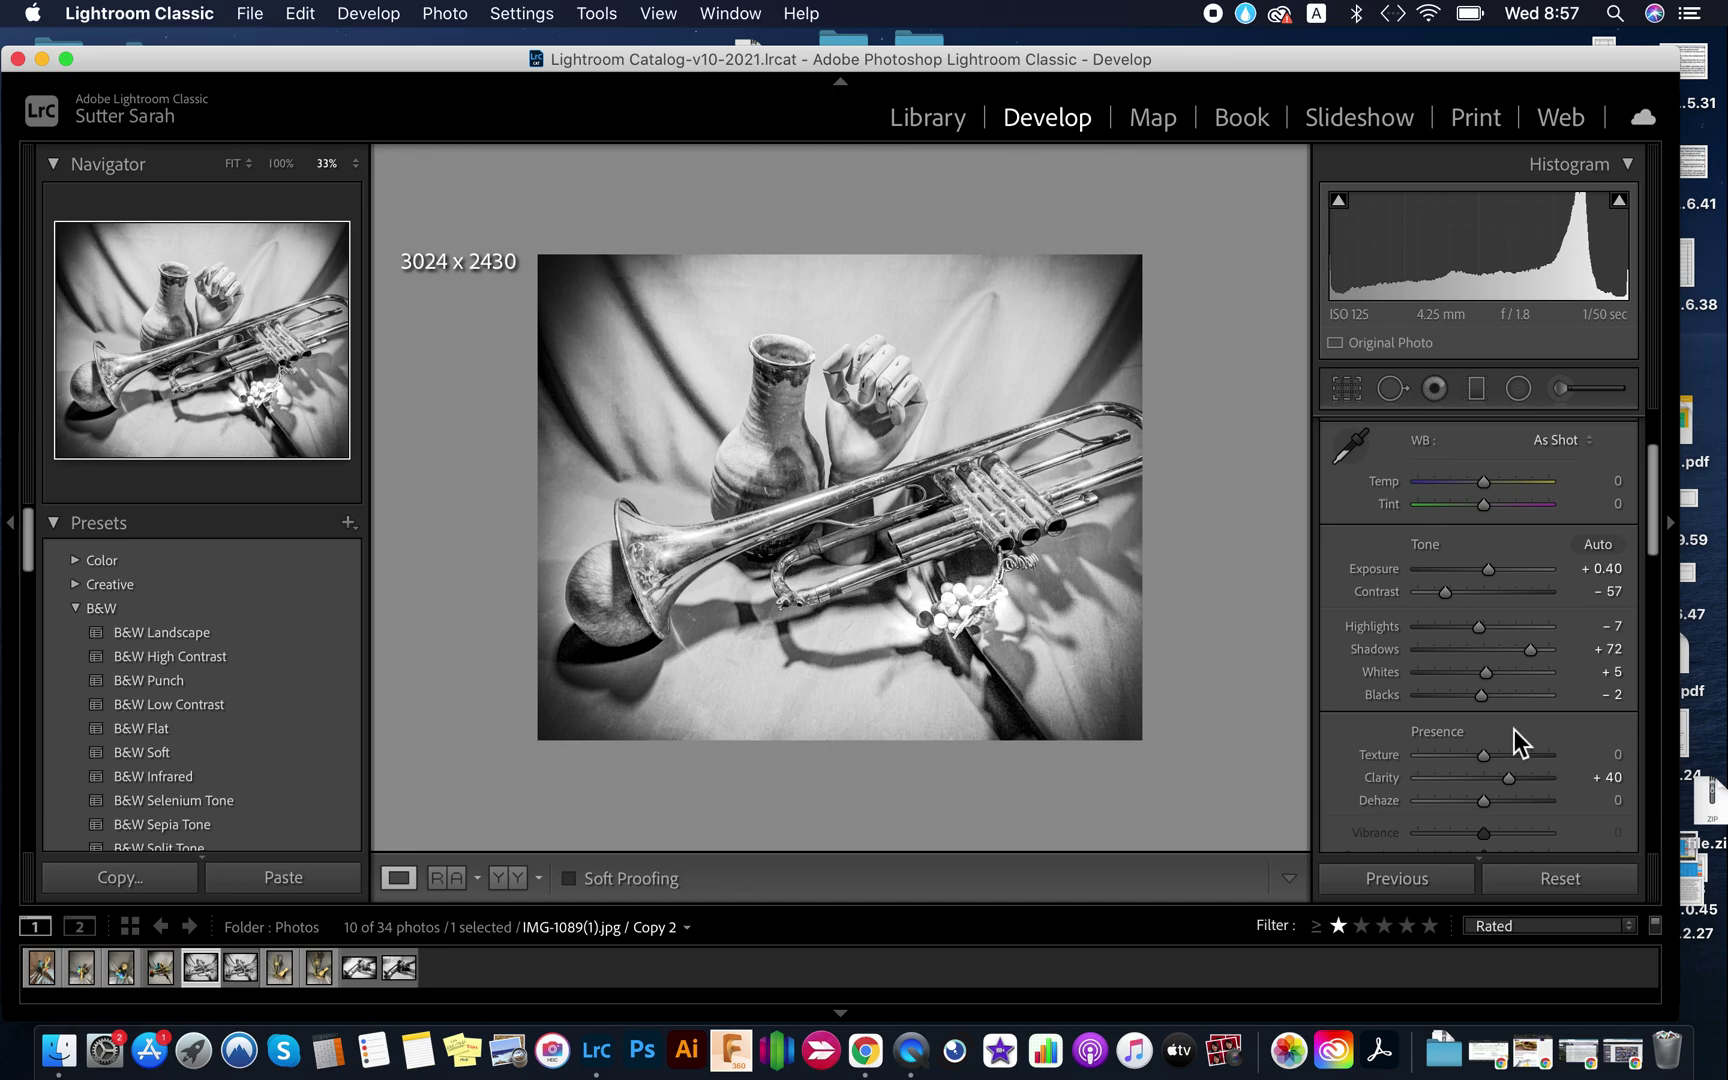
Review Copy 1 of the still life, and compare the edited trumpet-and-iron photo IMG-1101 (1).jpg with its Copy 1.
{"action": "left_click", "coordinate": [242, 972]}
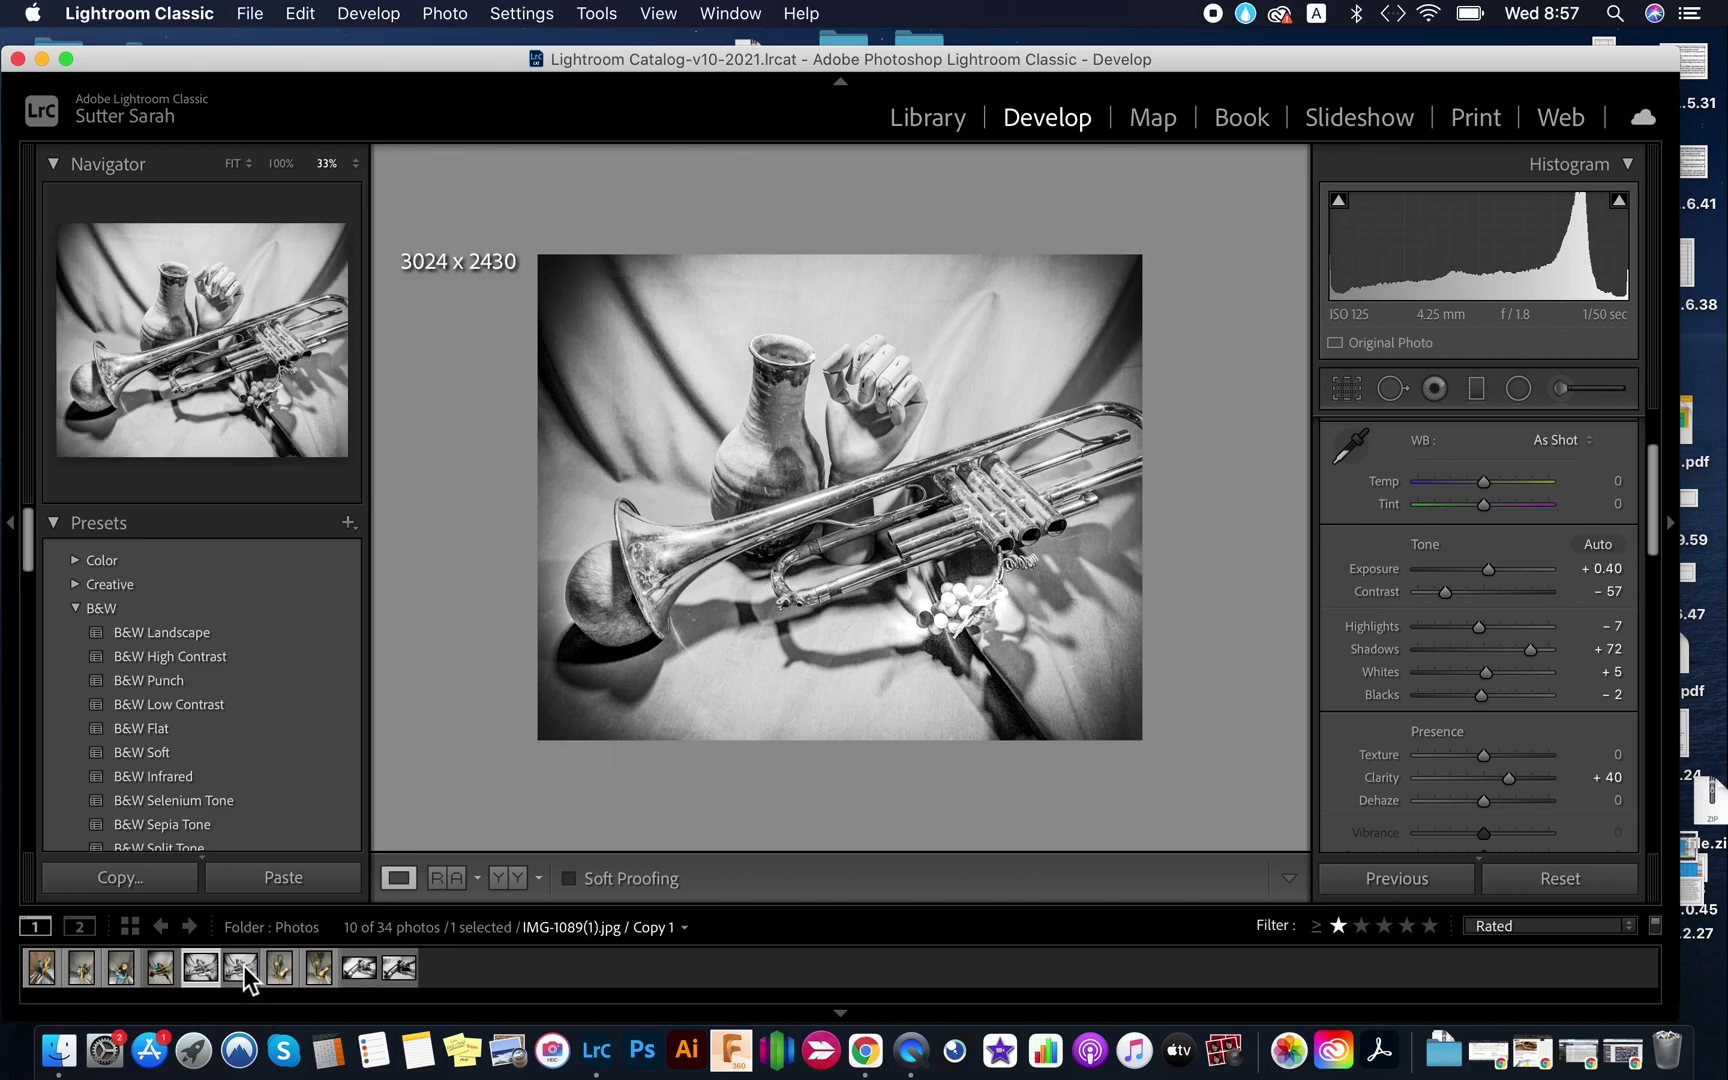
{"action": "left_click", "coordinate": [361, 968]}
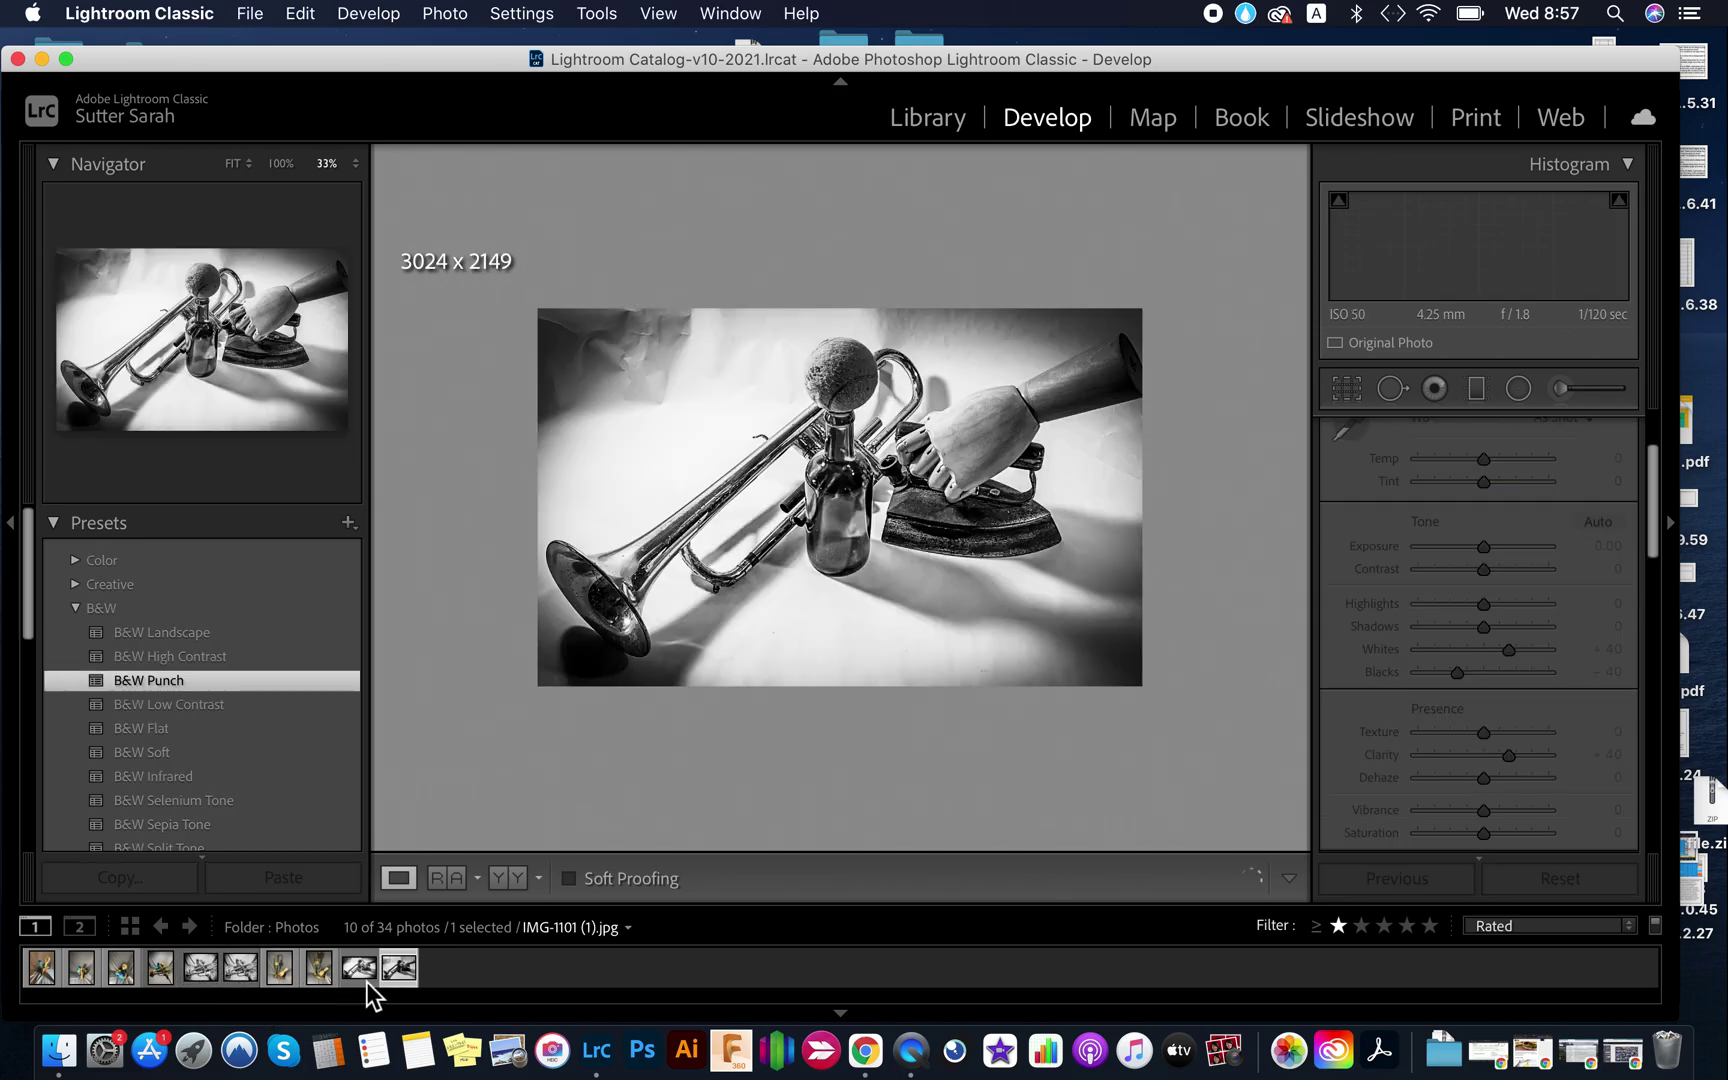
{"action": "left_click", "coordinate": [367, 982]}
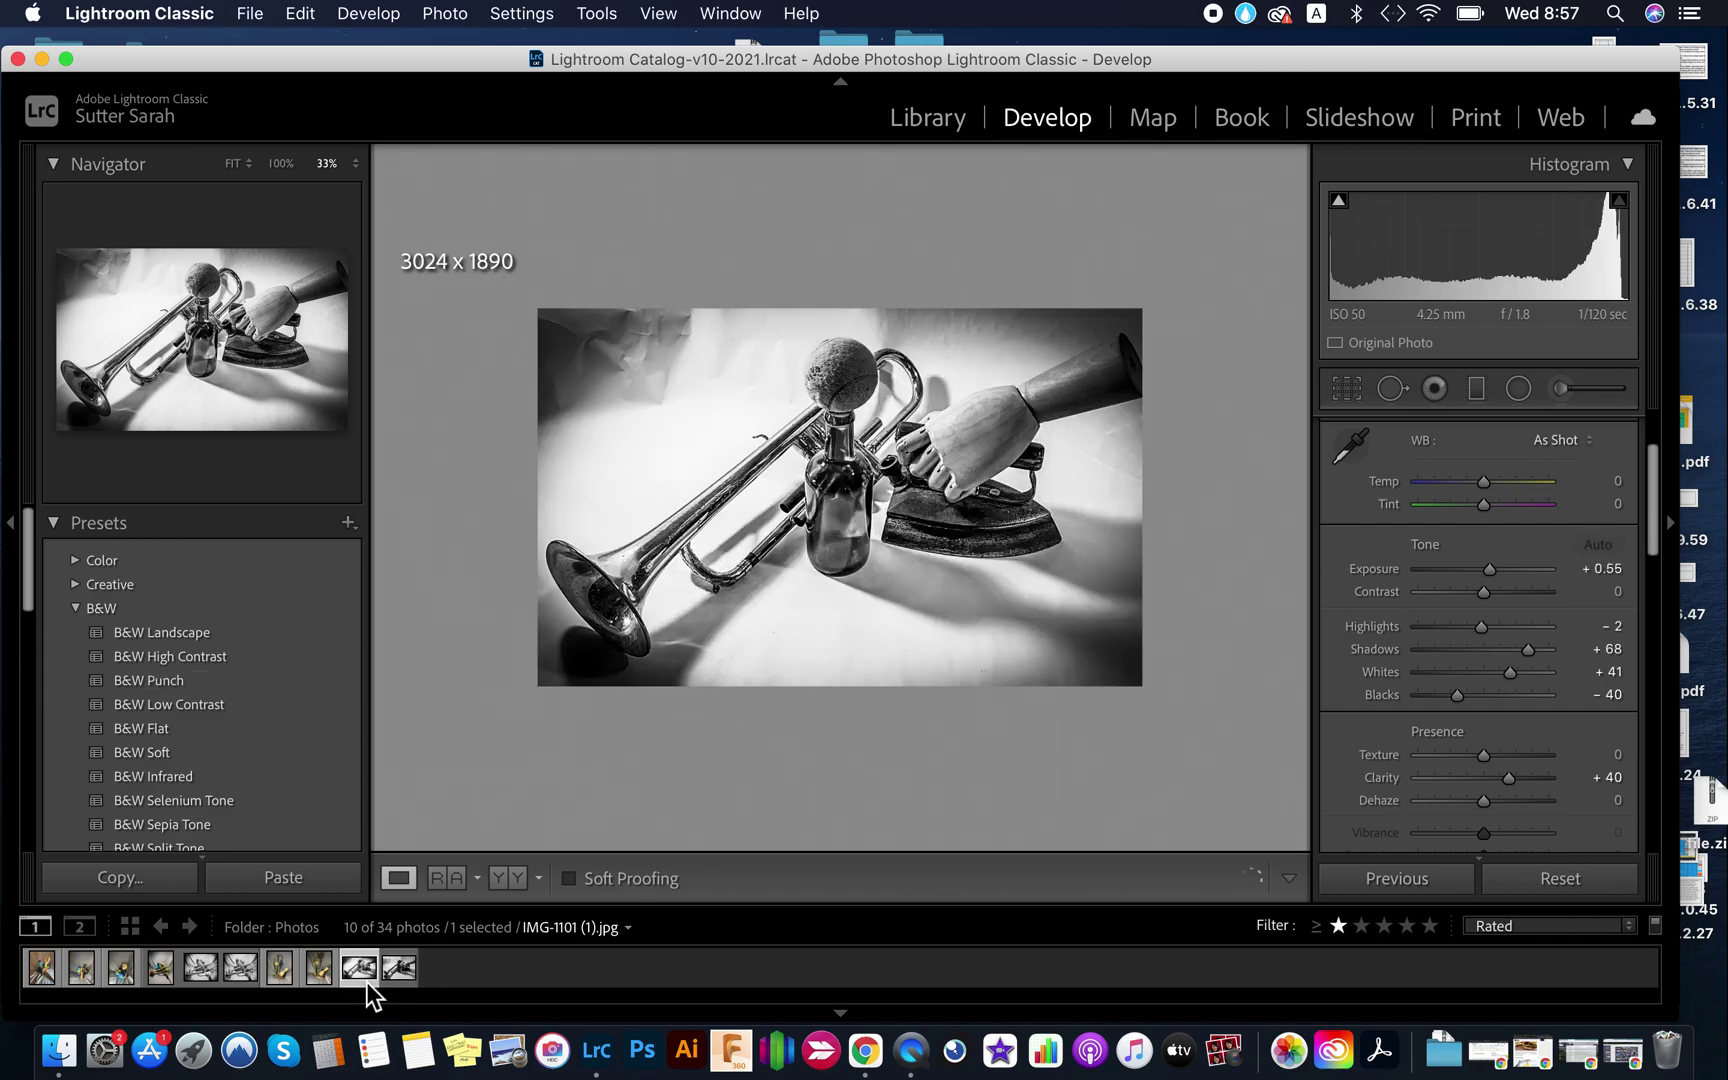
{"action": "key", "text": "Right"}
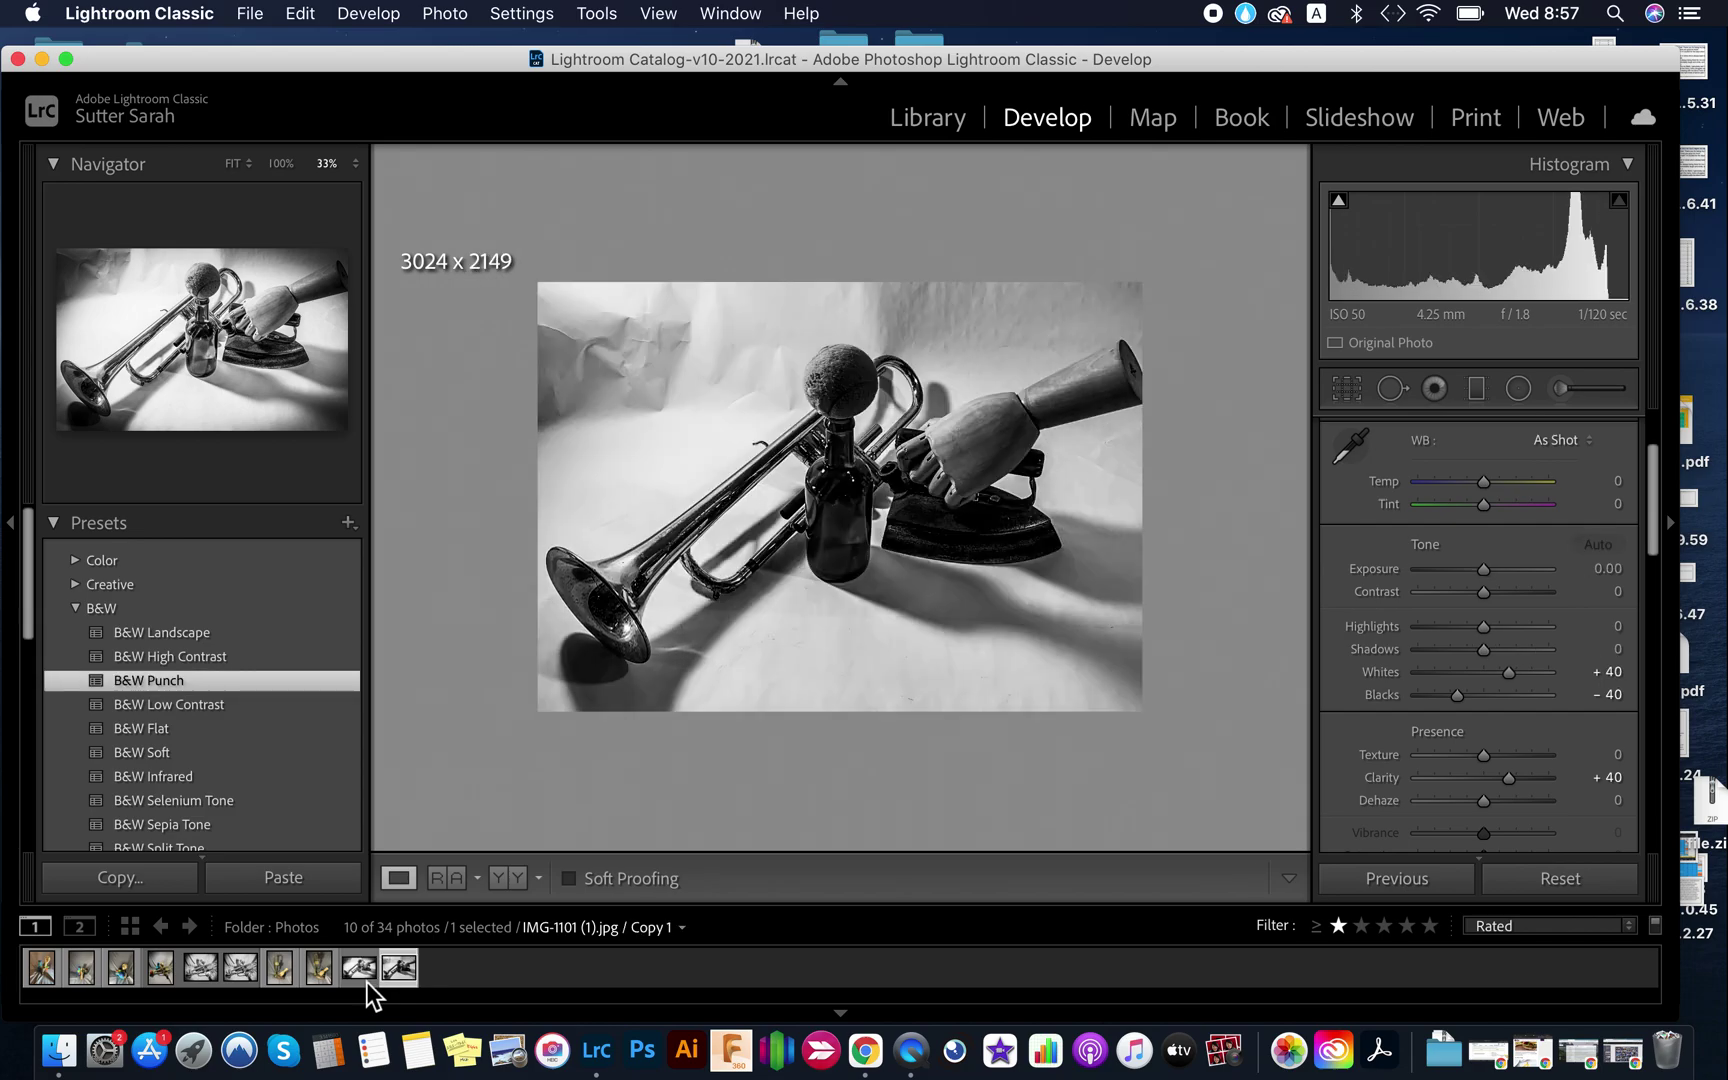